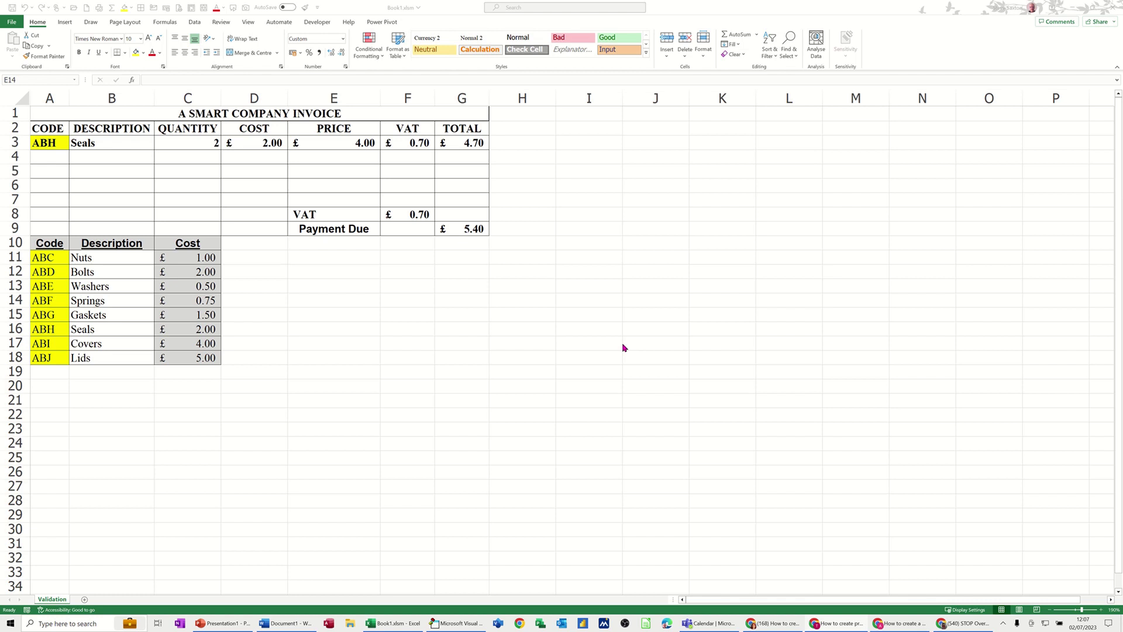
- Switch A3's invoice code to ABE and inspect the lookup formula in B3
left_click(54, 145)
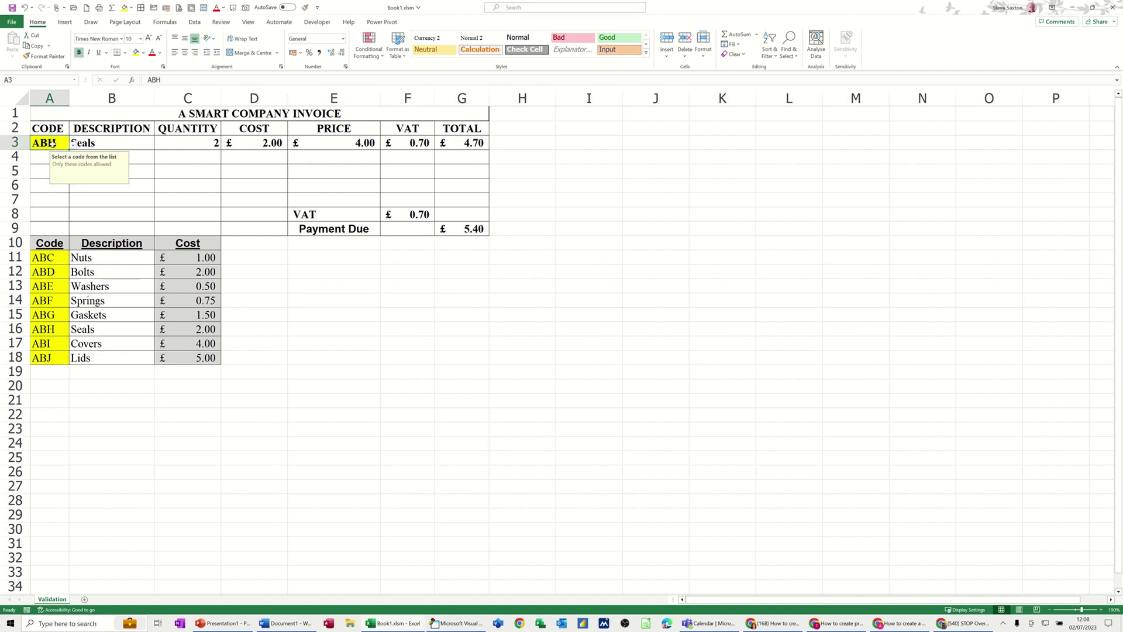
left_click(72, 147)
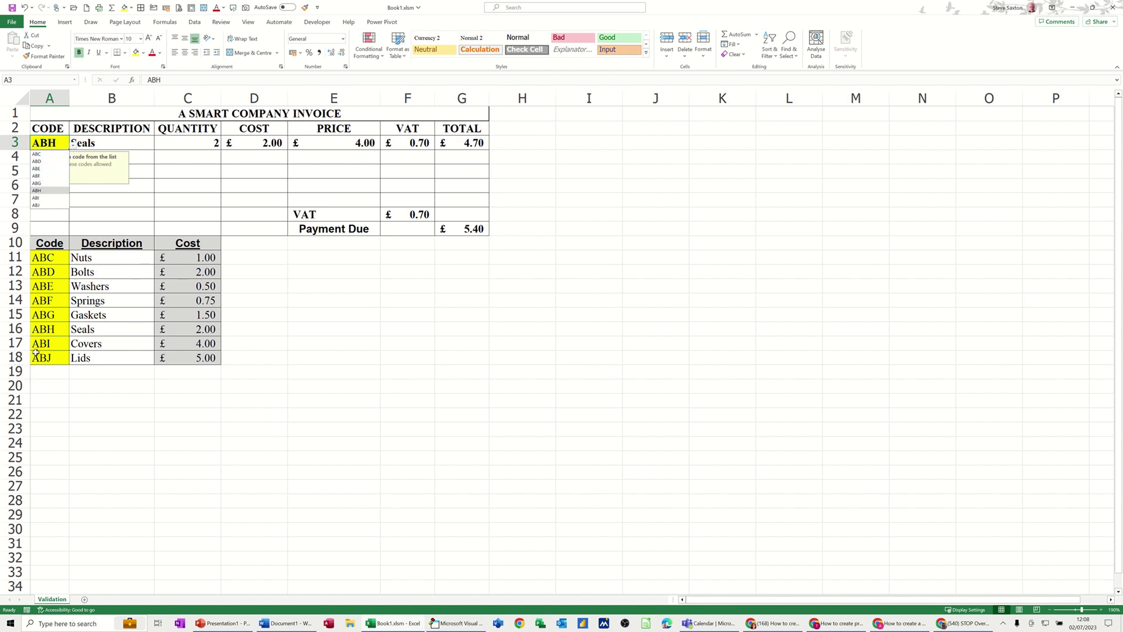
left_click(44, 169)
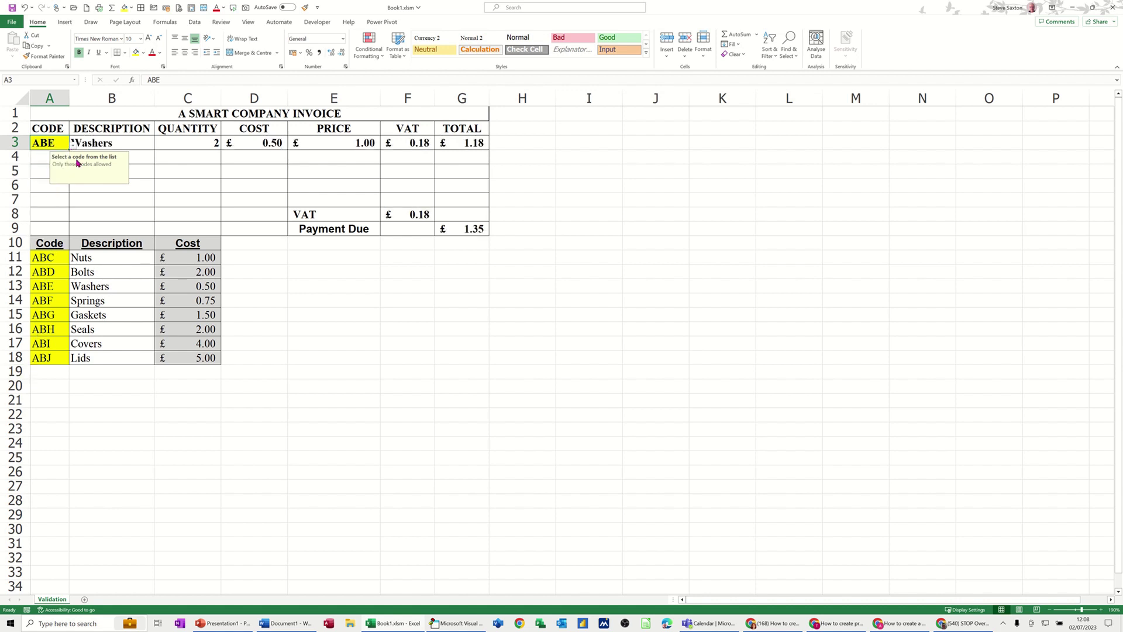
left_click(129, 143)
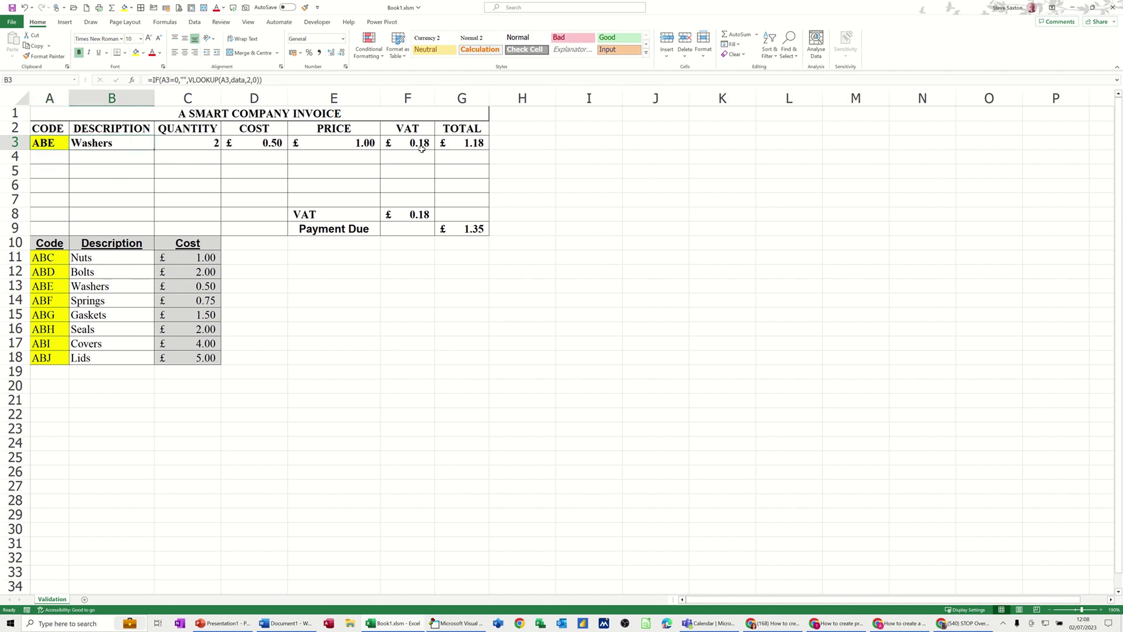
- Pick ABG from A3's drop-down so the description shows Gaskets
left_click(56, 140)
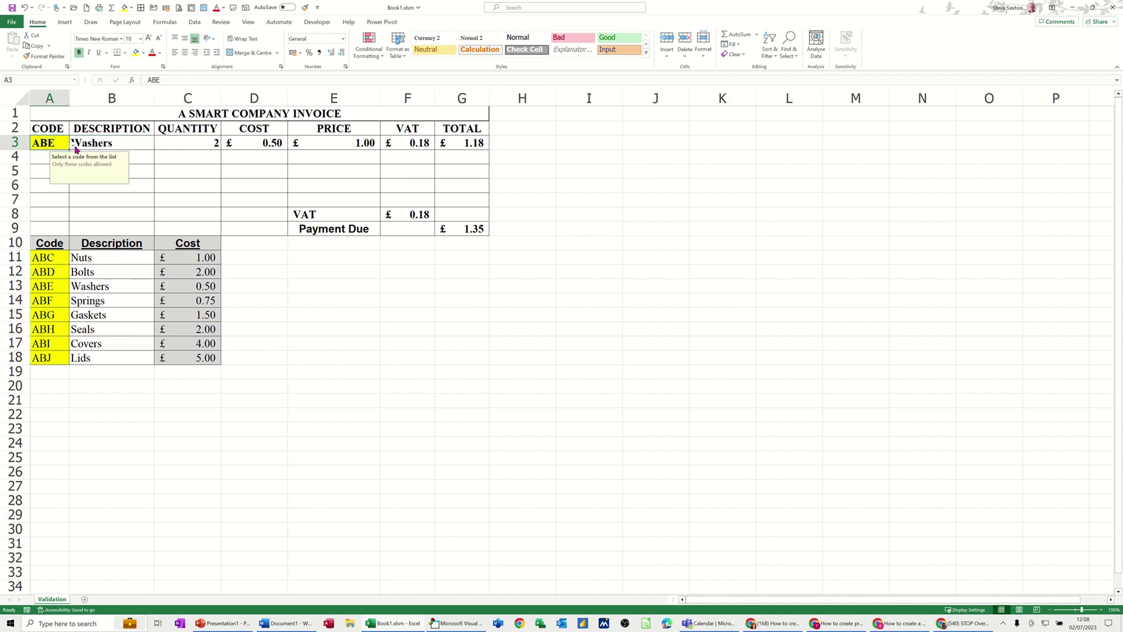
left_click(64, 145)
left_click(44, 185)
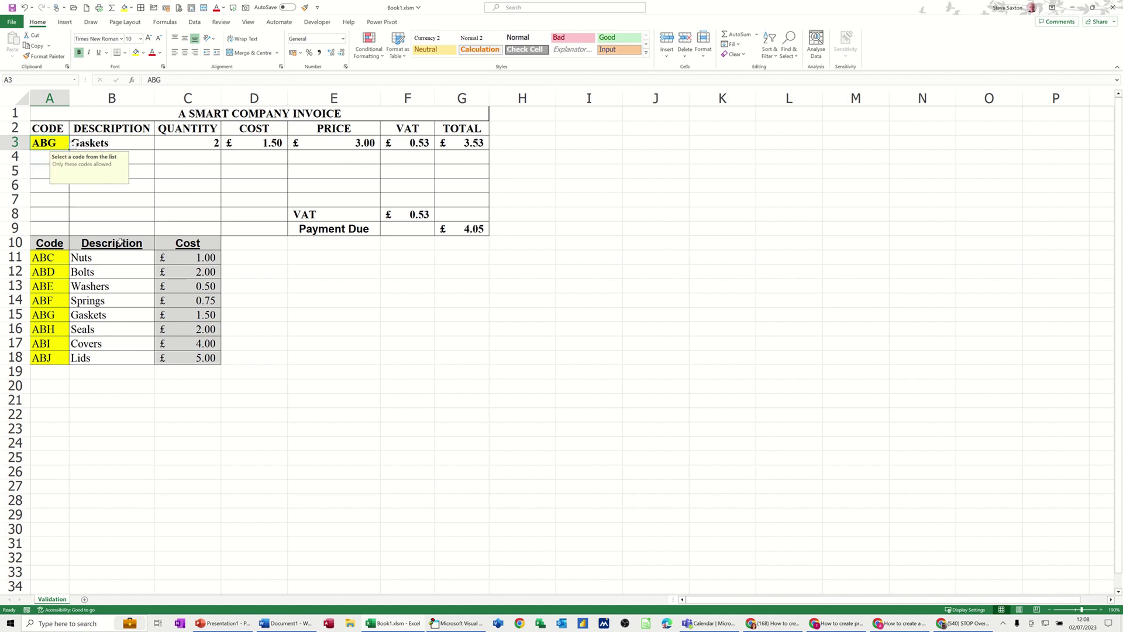
- Enter 'test' in cell E12 and copy it
left_click(328, 272)
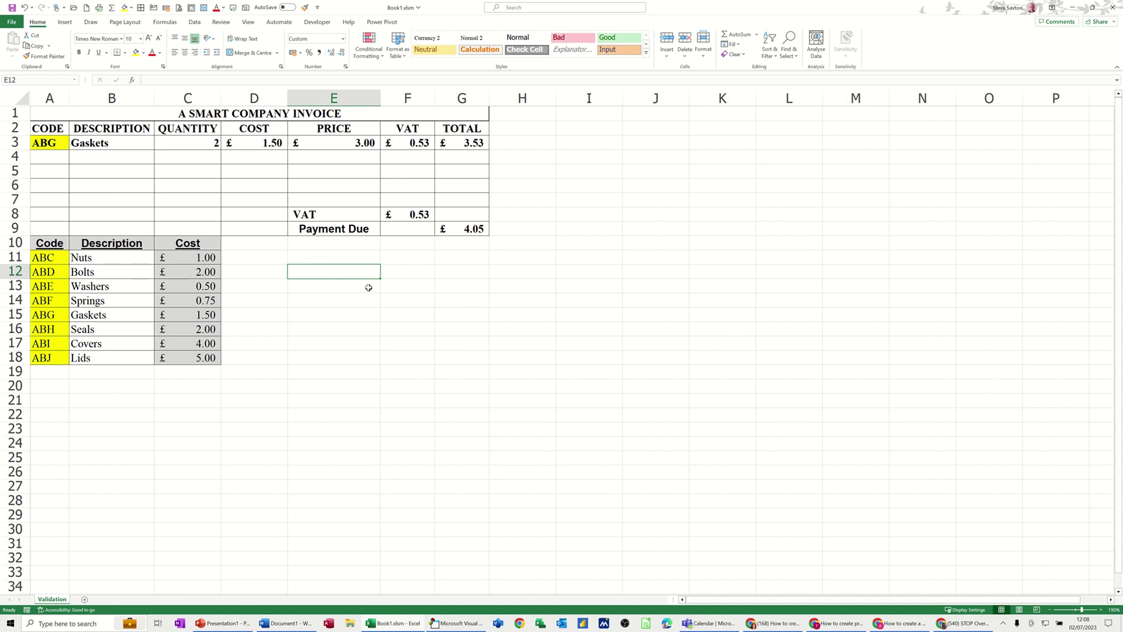
type("test")
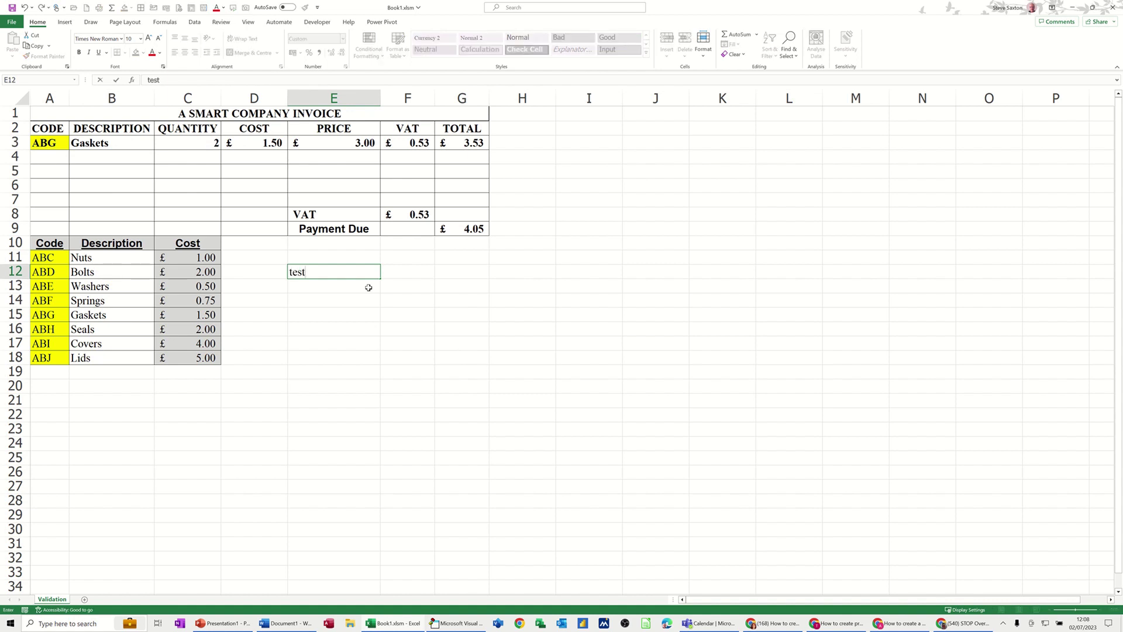
key("Return")
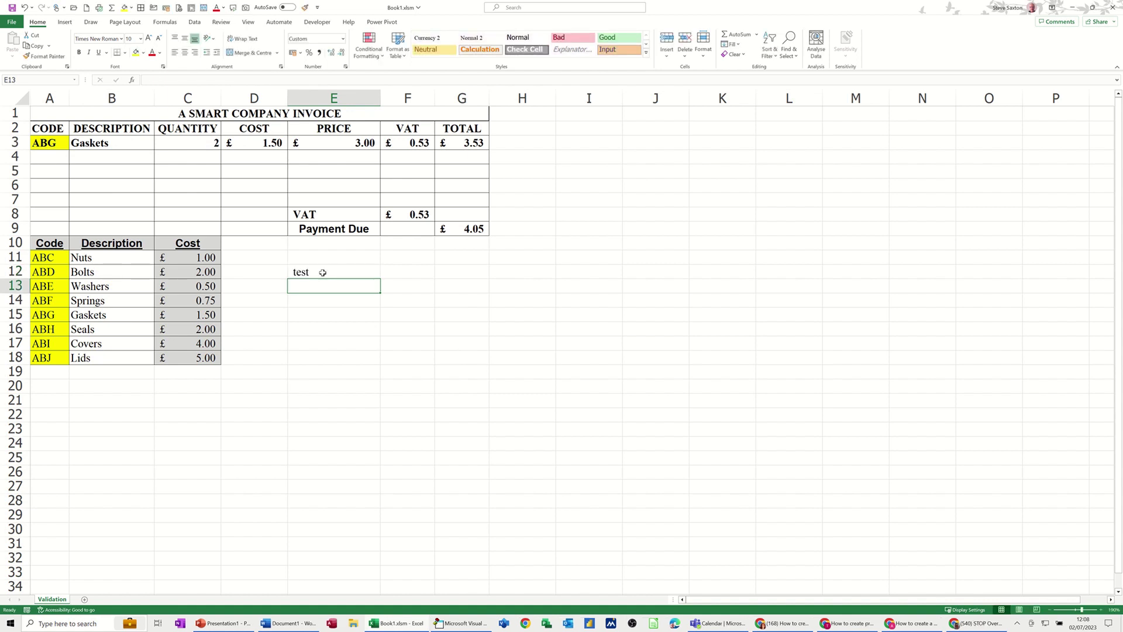
left_click(322, 273)
right_click(323, 273)
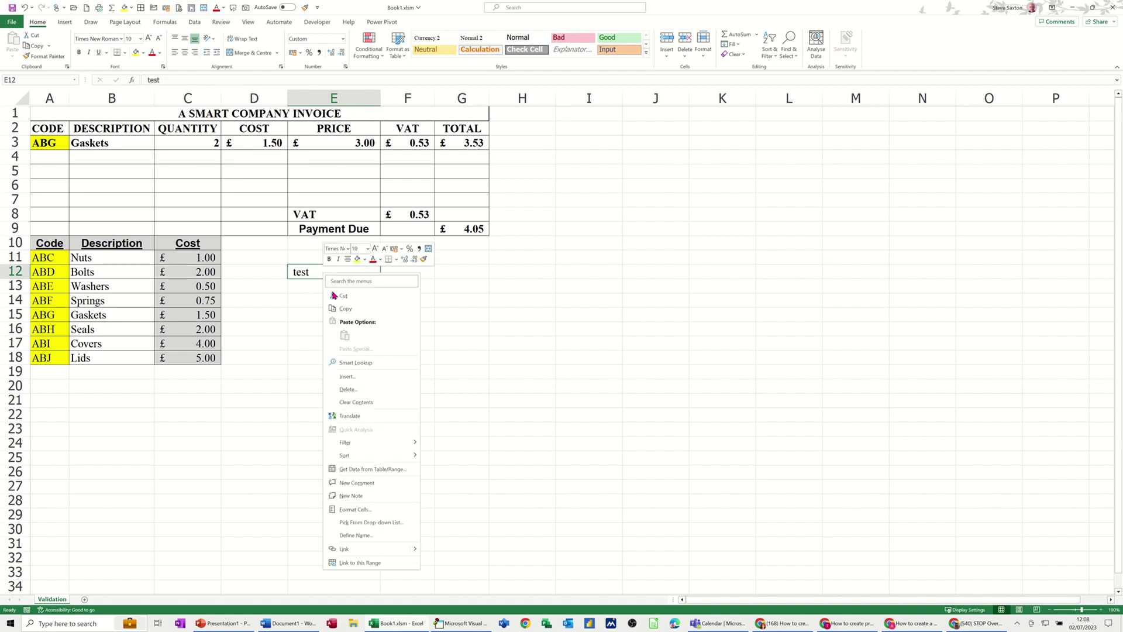
left_click(338, 311)
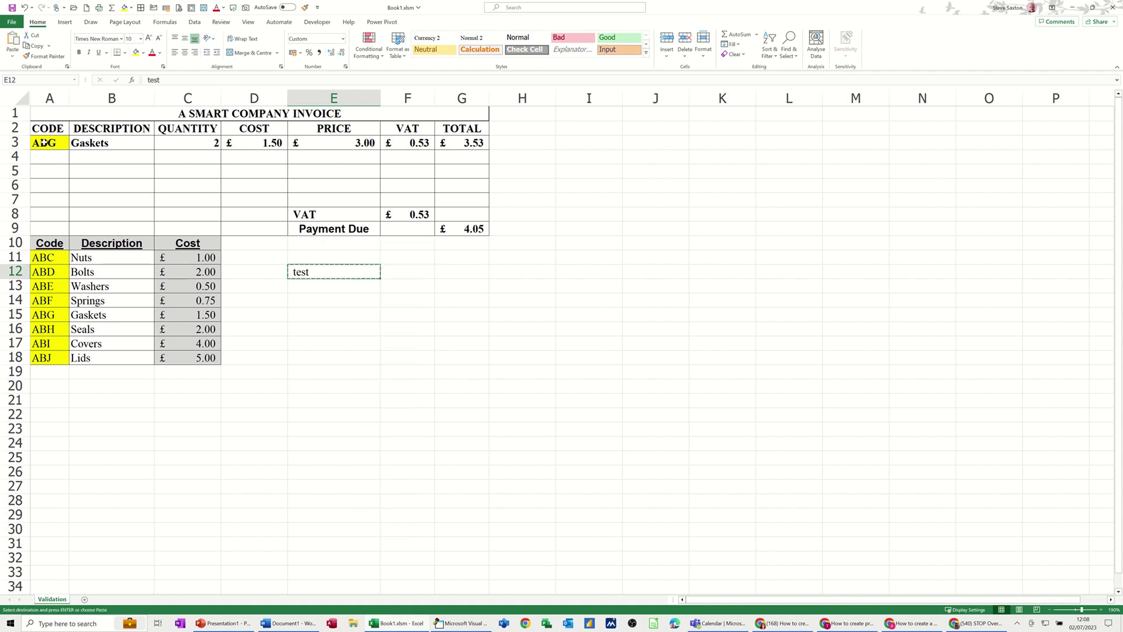
- Try pasting the copied text over A3, then create a new blank workbook
left_click(42, 143)
key("Escape")
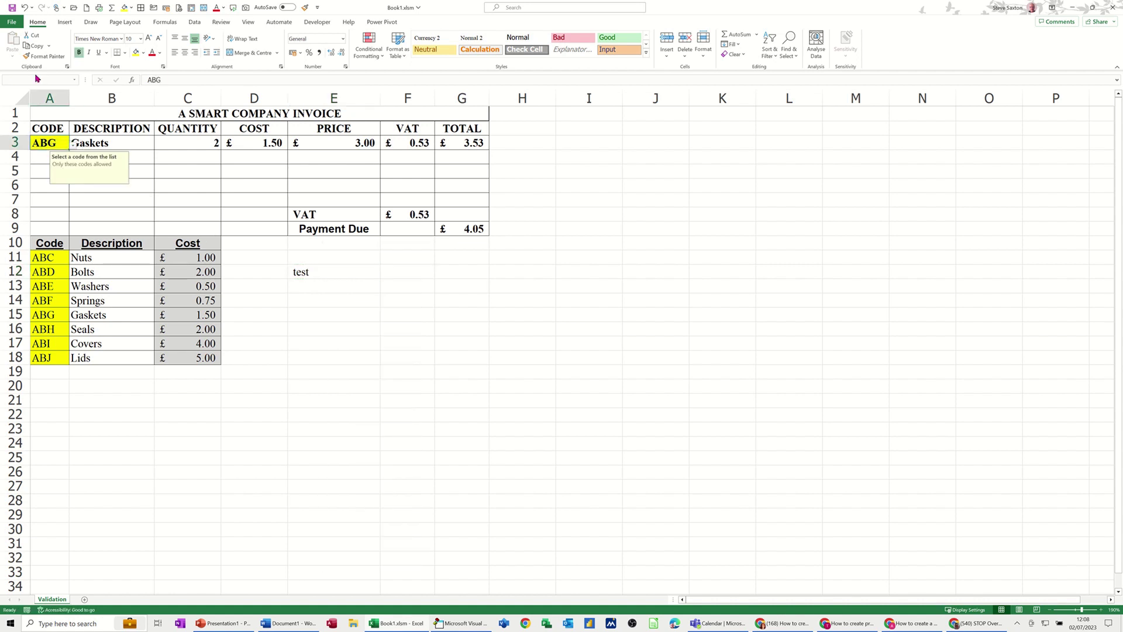
right_click(54, 143)
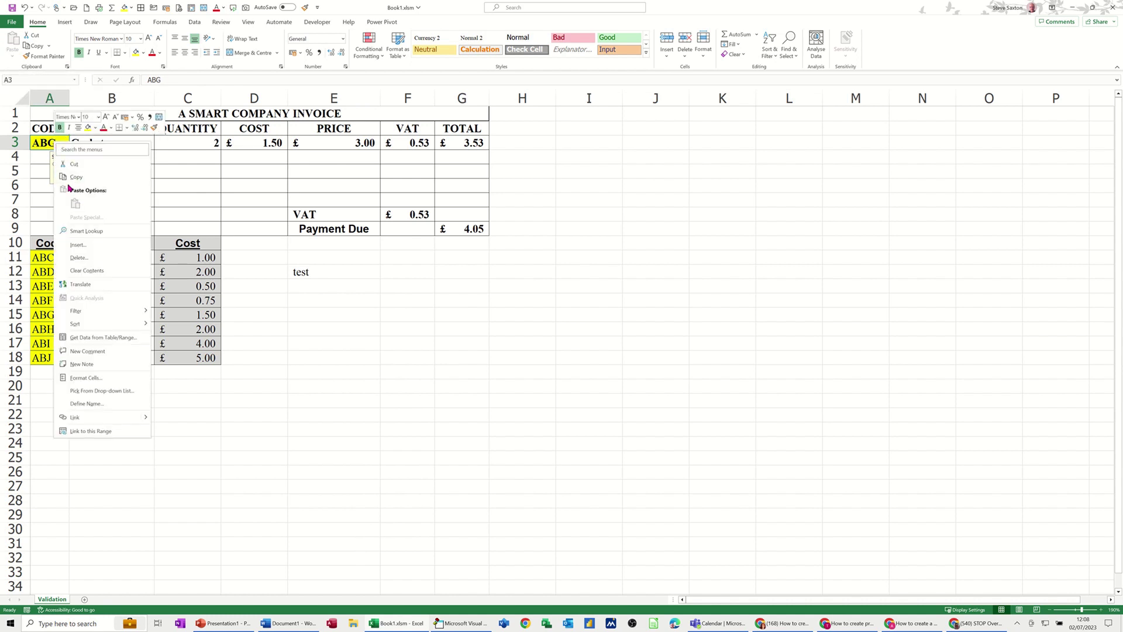
left_click(42, 143)
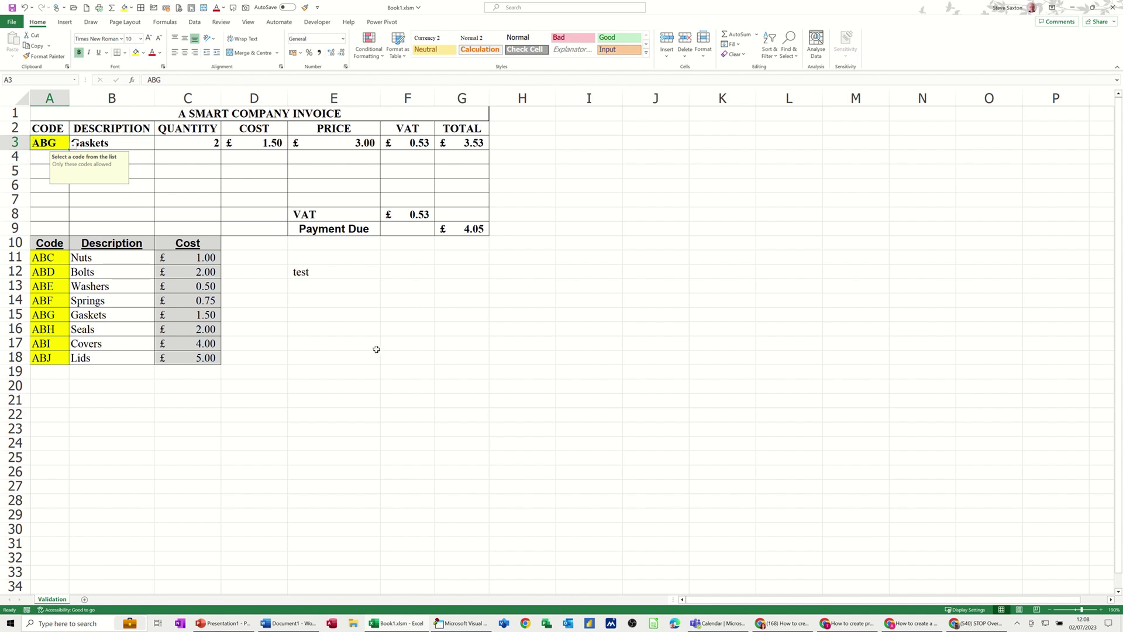
key("ctrl+n")
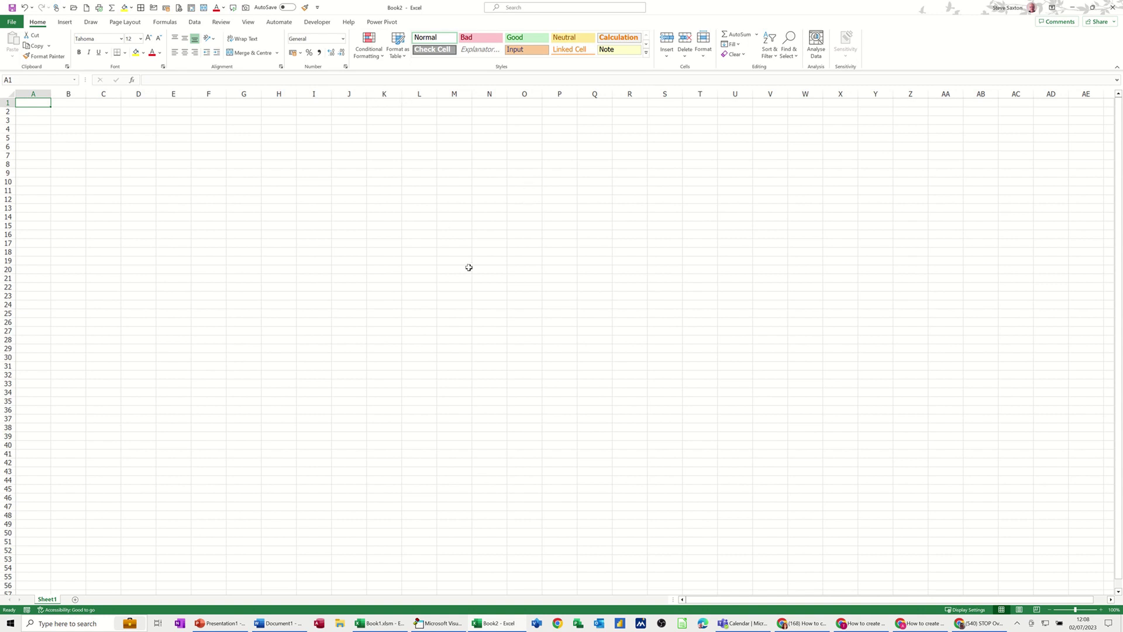
- Zoom in and set A1's Data Validation to allow a List with source 1,2,3
scroll(492, 295, "up", 5, "ctrl")
scroll(492, 295, "up", 4, "ctrl")
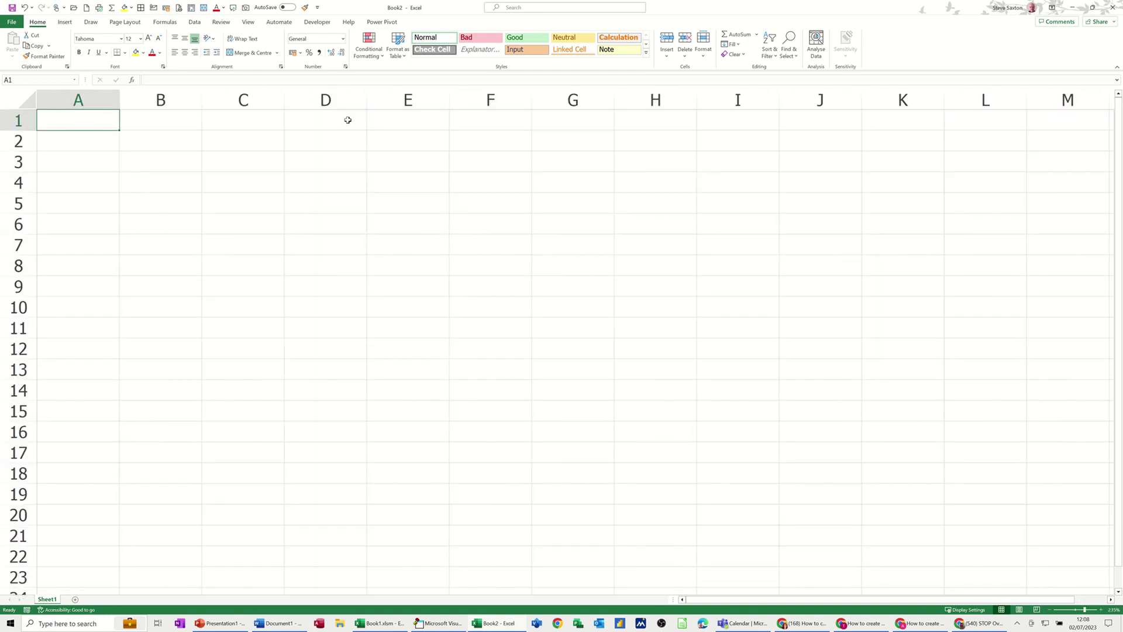
left_click(195, 23)
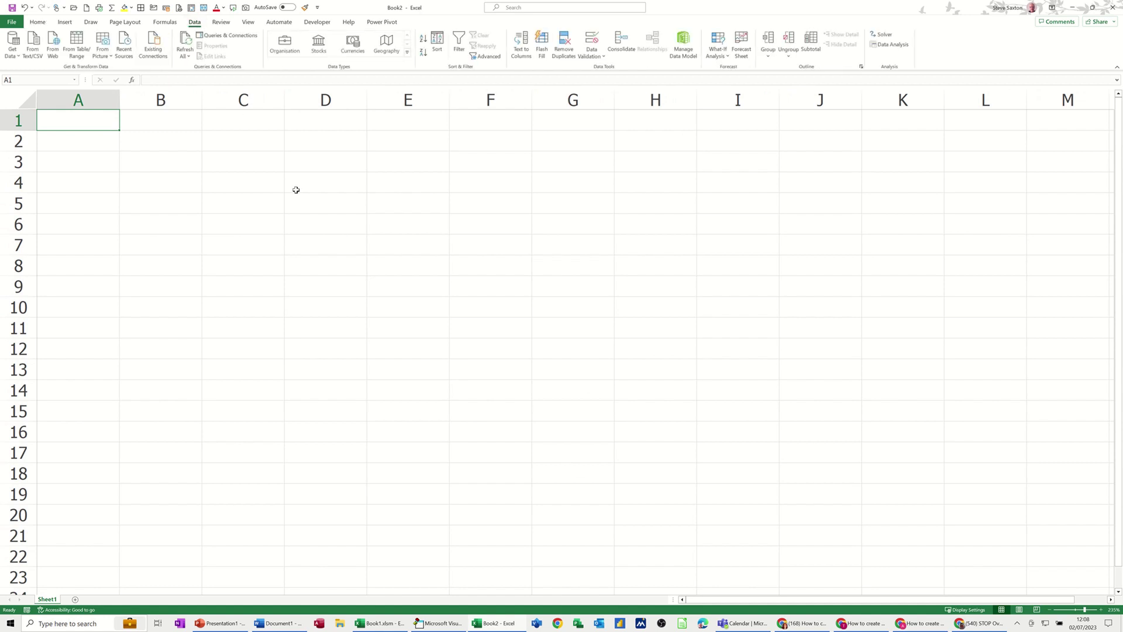
left_click(592, 44)
left_click(586, 196)
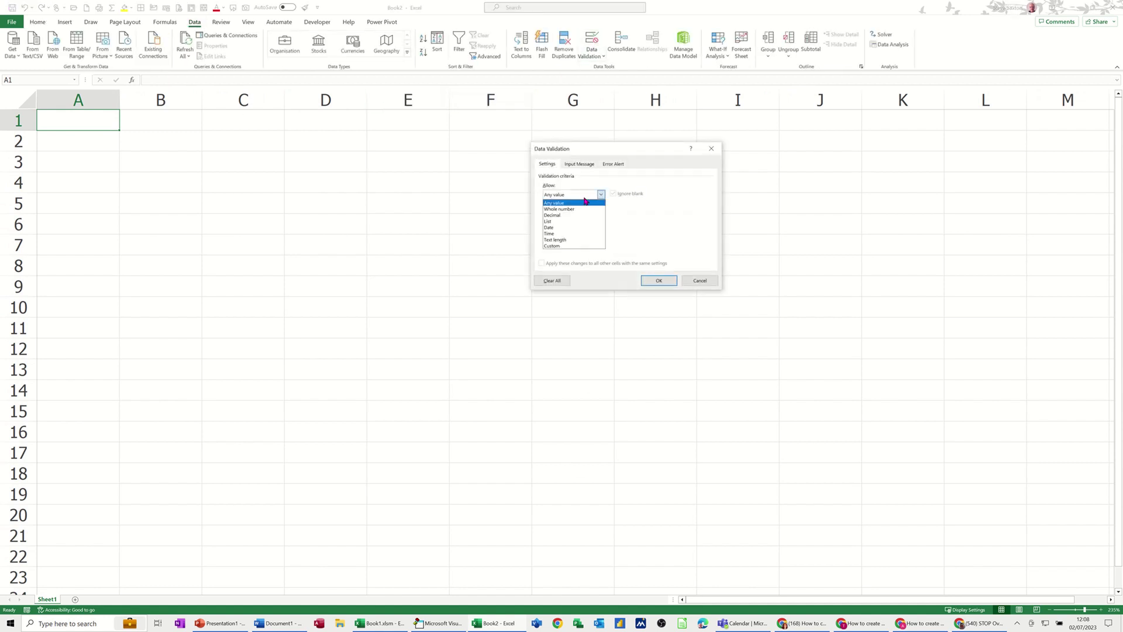
left_click(555, 222)
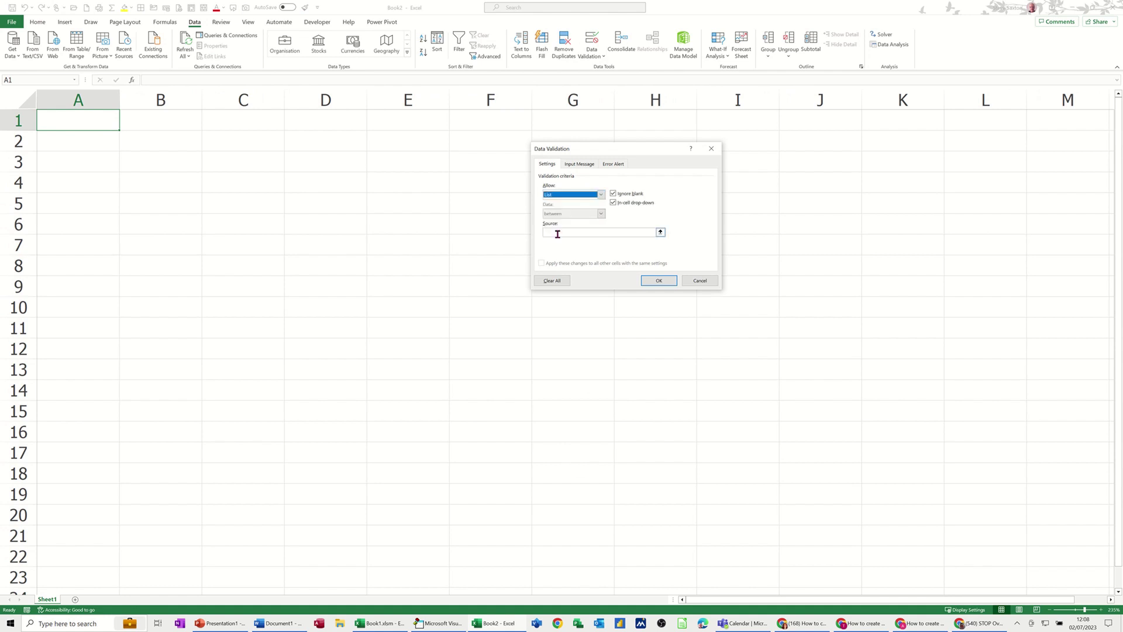
left_click(560, 232)
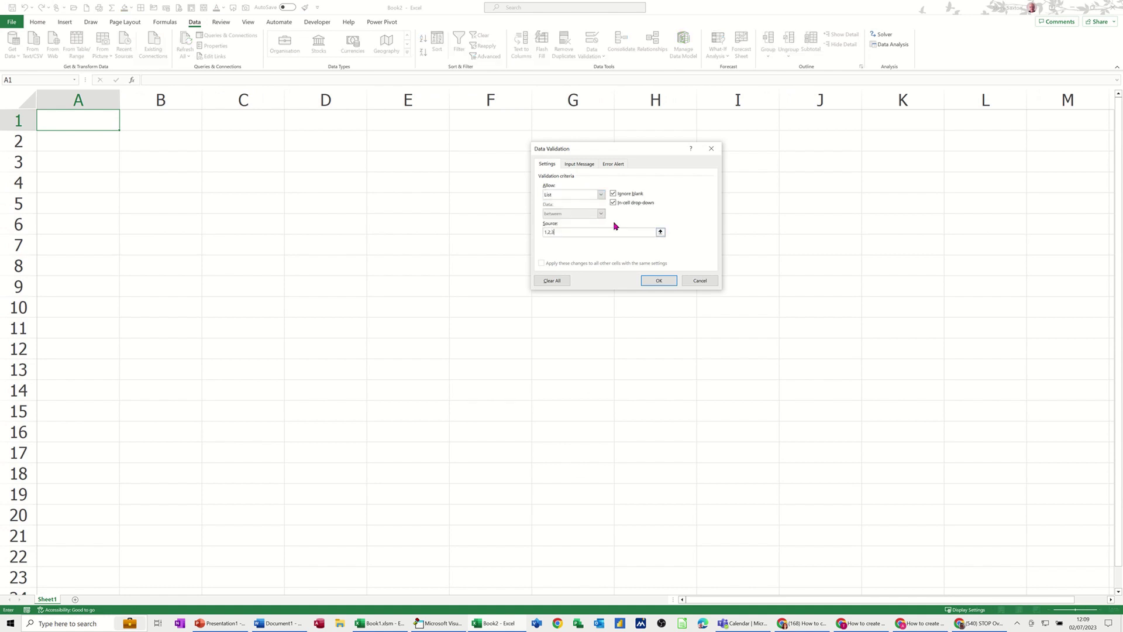
- Apply the list validation and choose 2 from A1's drop-down
left_click(657, 280)
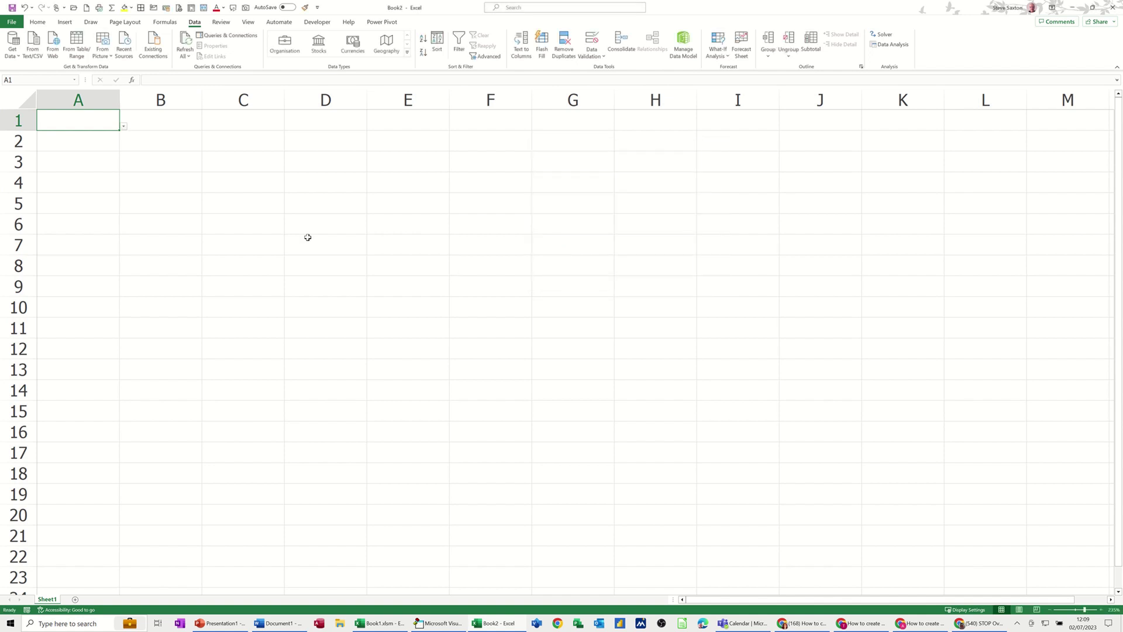
left_click(123, 126)
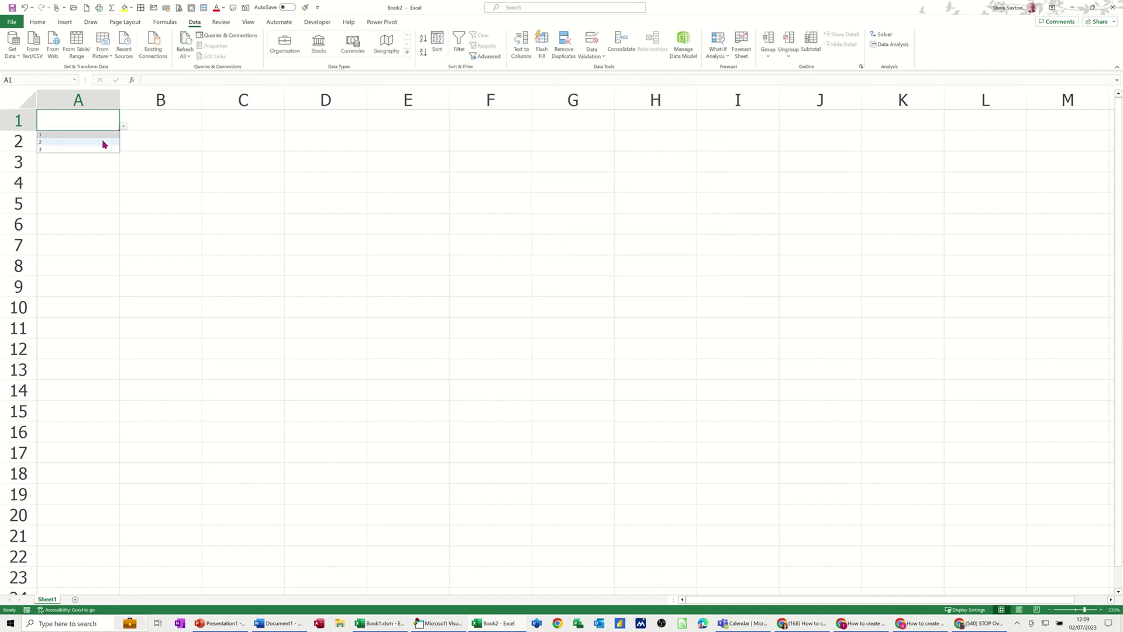
left_click(103, 144)
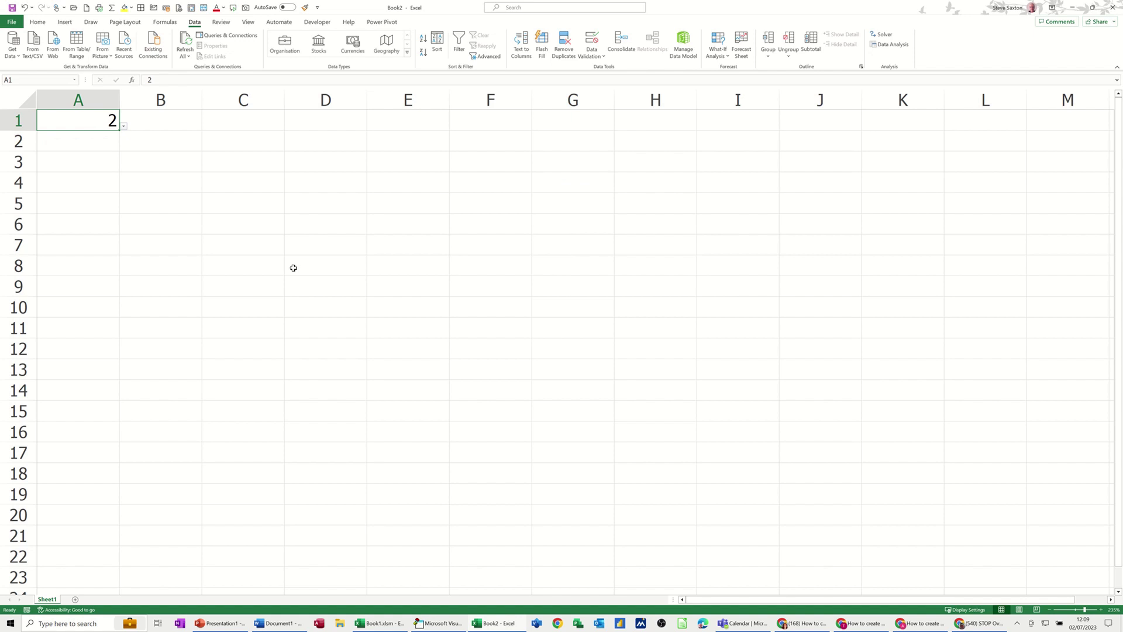
- Try entering 34 in A1 and cancel the validation error so A1 keeps 2
type("34")
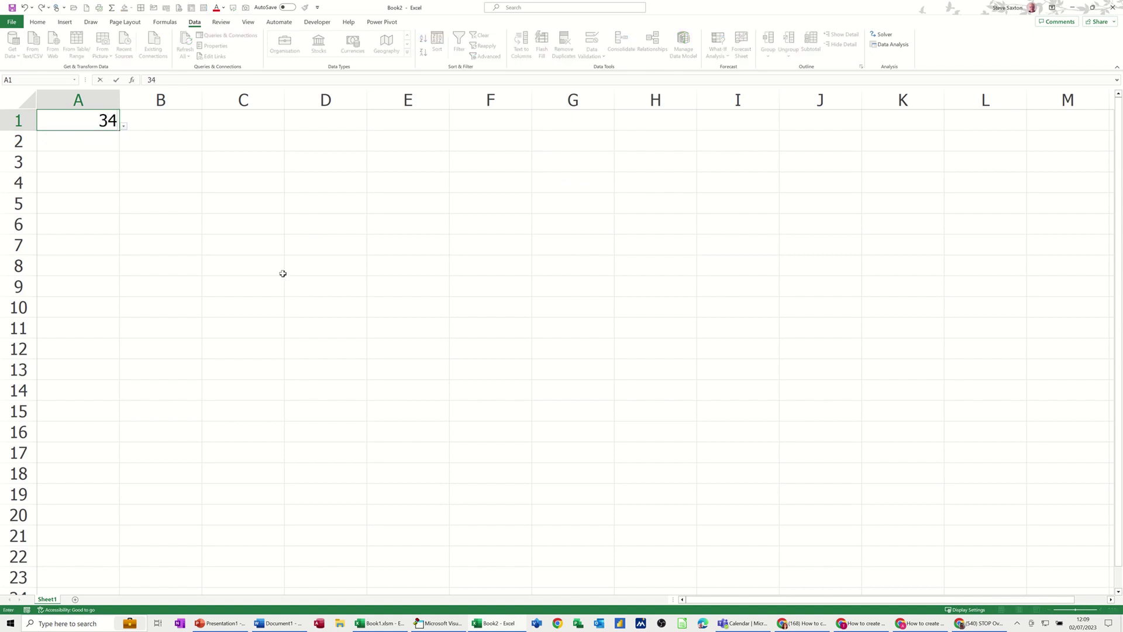
key("Return")
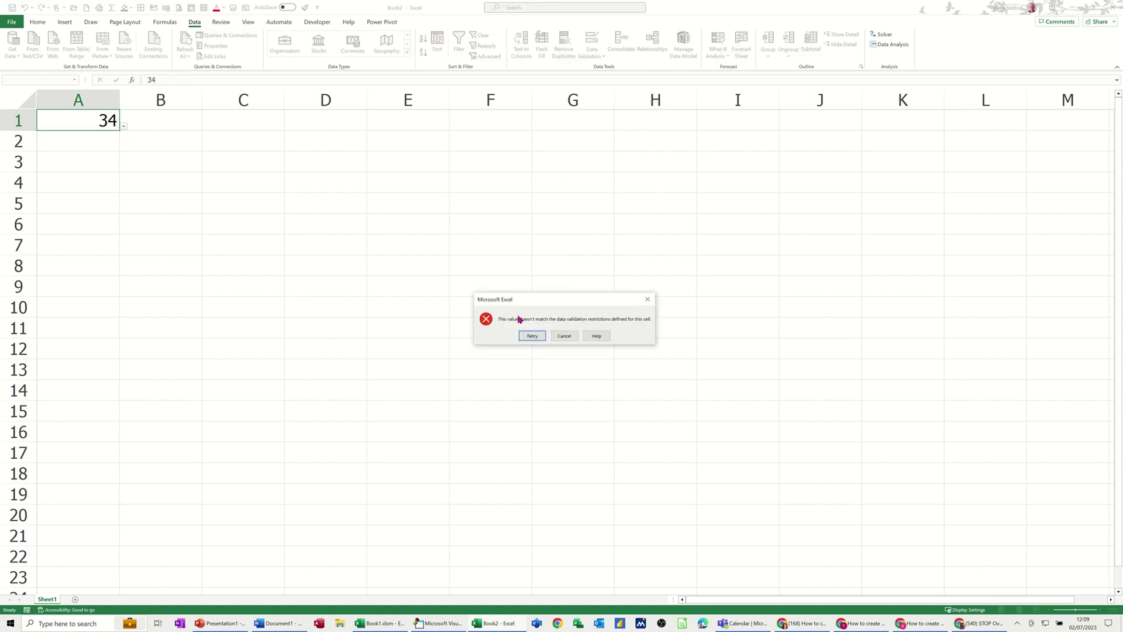
left_click_drag(533, 301, 303, 214)
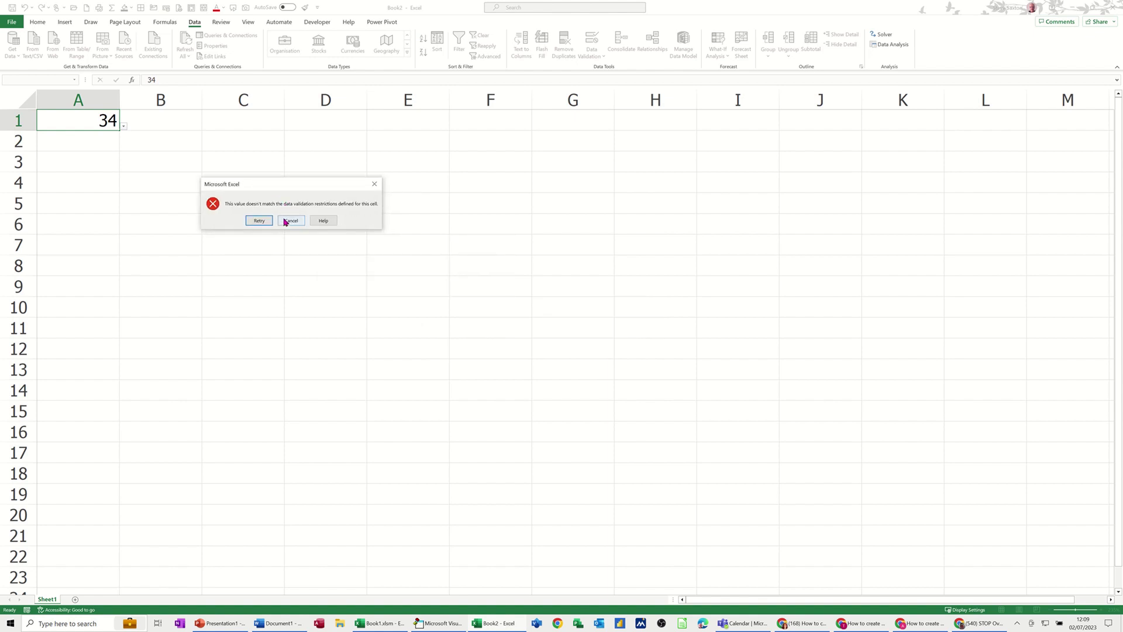
left_click(289, 220)
left_click(126, 159)
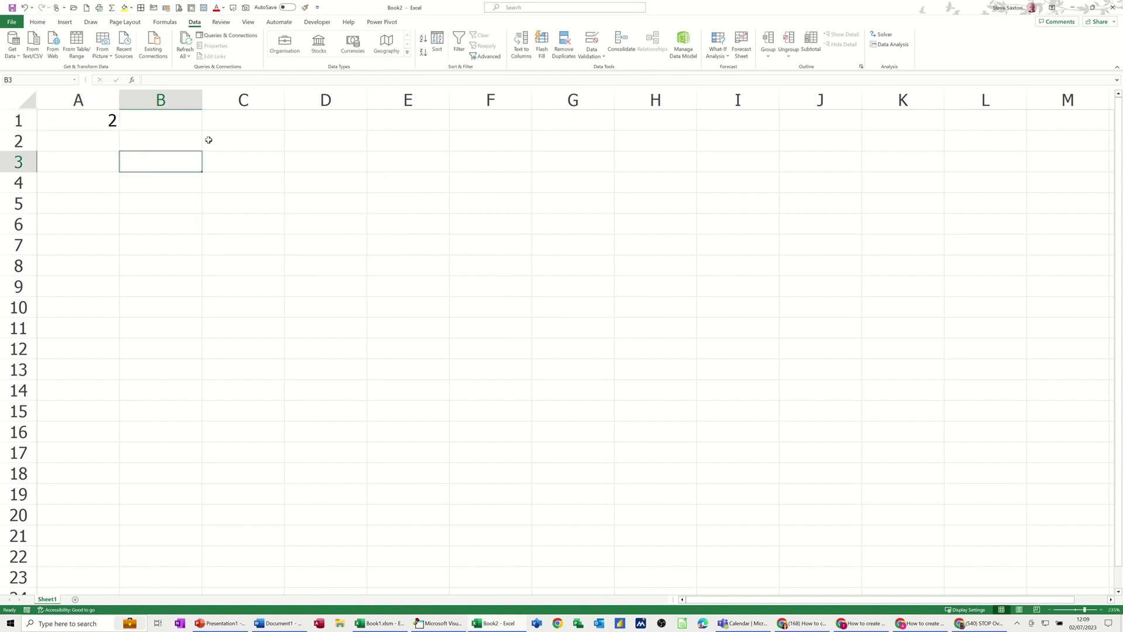
- Enter 'Test' in cell C1
left_click(261, 125)
type("Test")
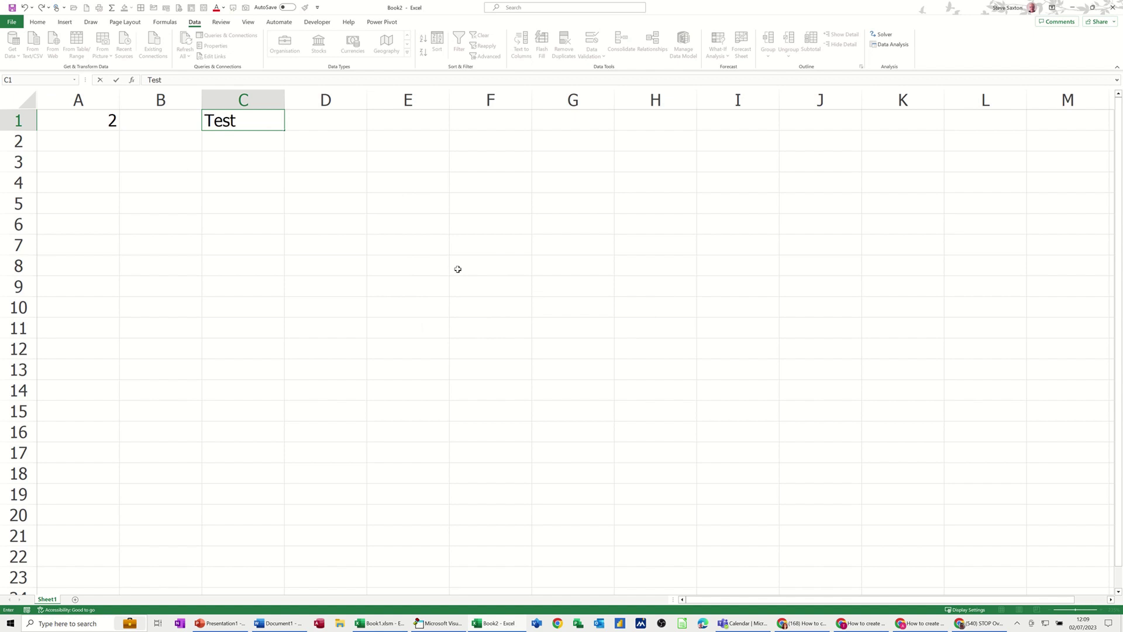
key("Return")
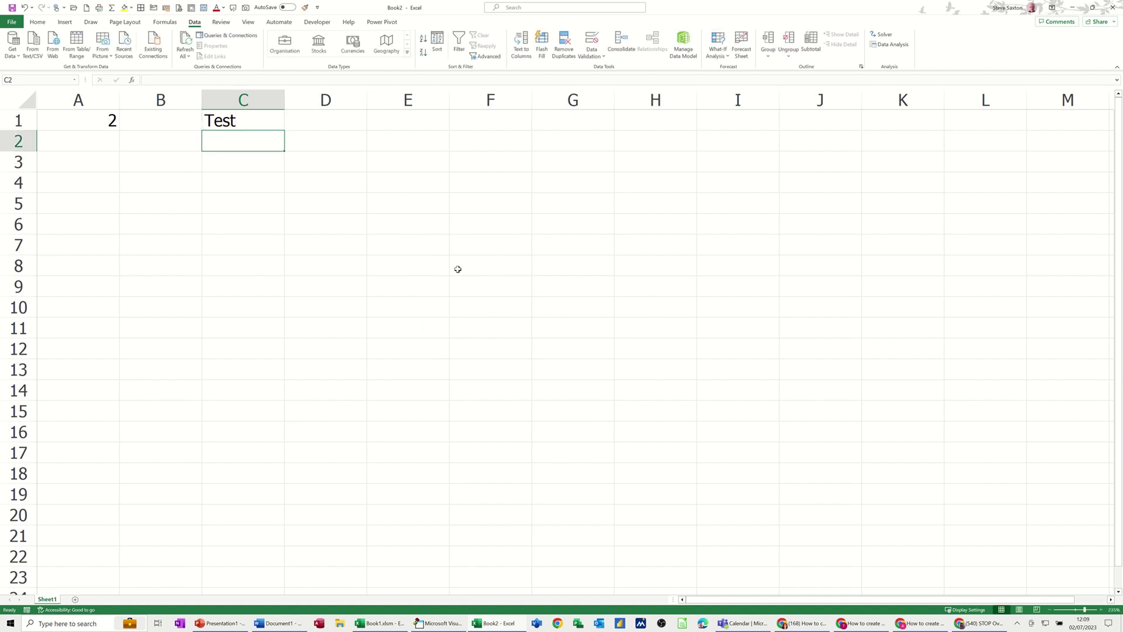
- Copy C1 and paste it over A1, replacing the drop-down value 2 with Test
left_click(240, 121)
key("ctrl+c")
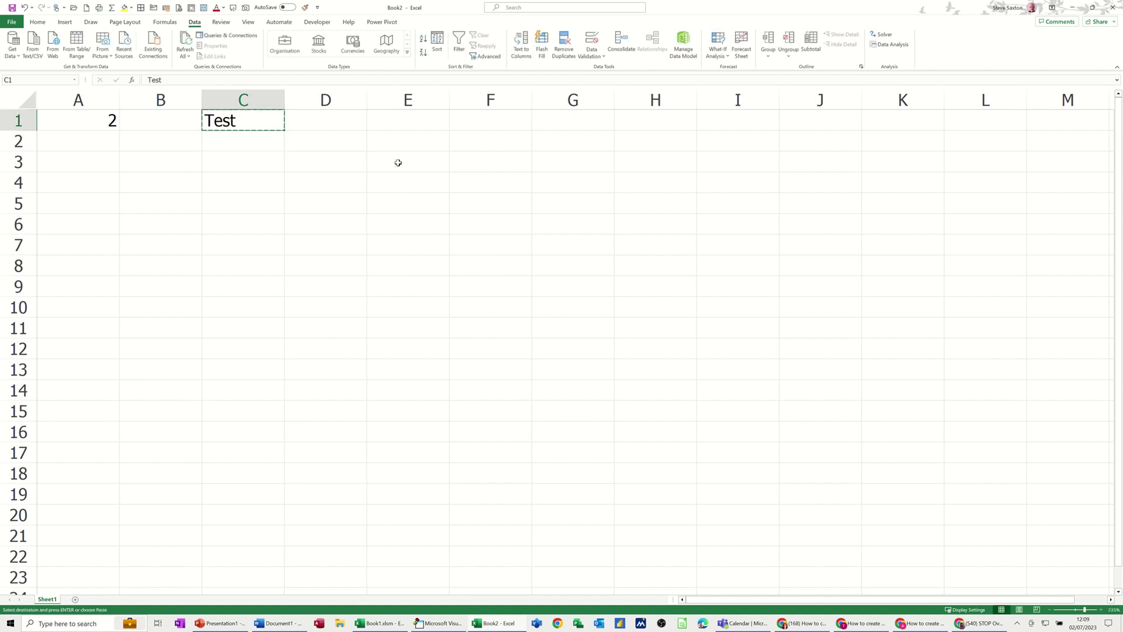
left_click(87, 117)
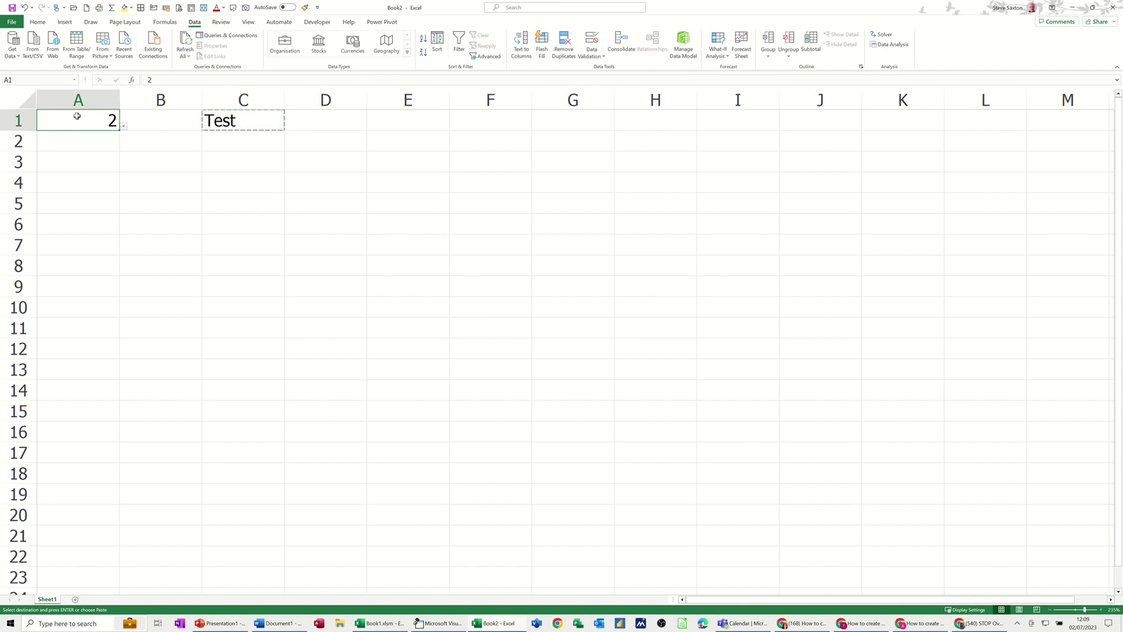
key("ctrl+v")
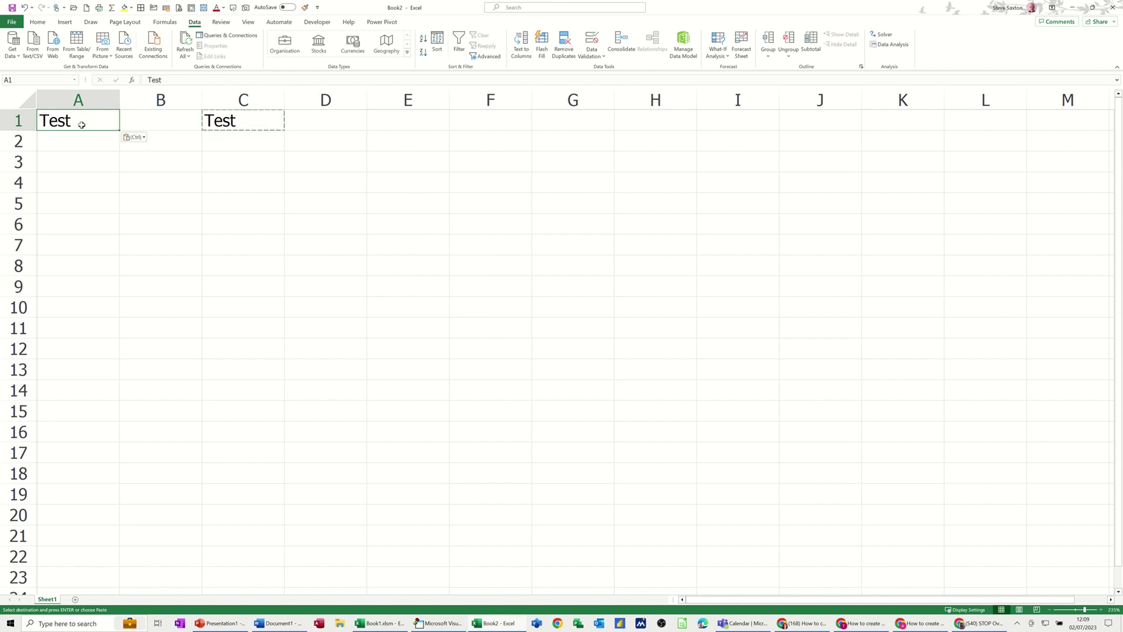
left_click(78, 158)
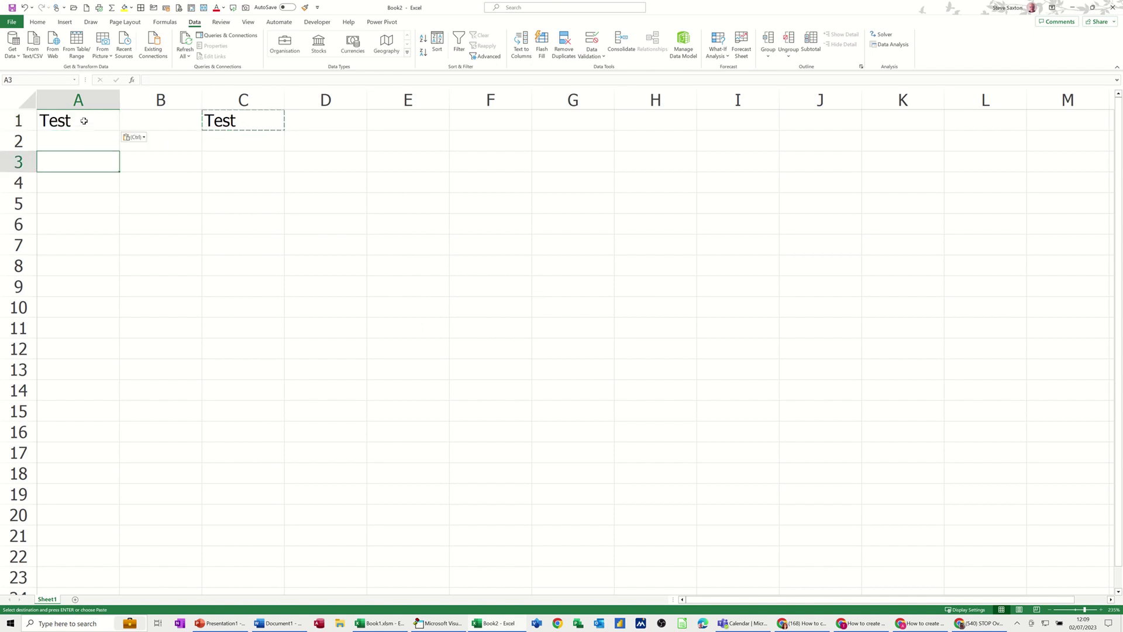
left_click(84, 121)
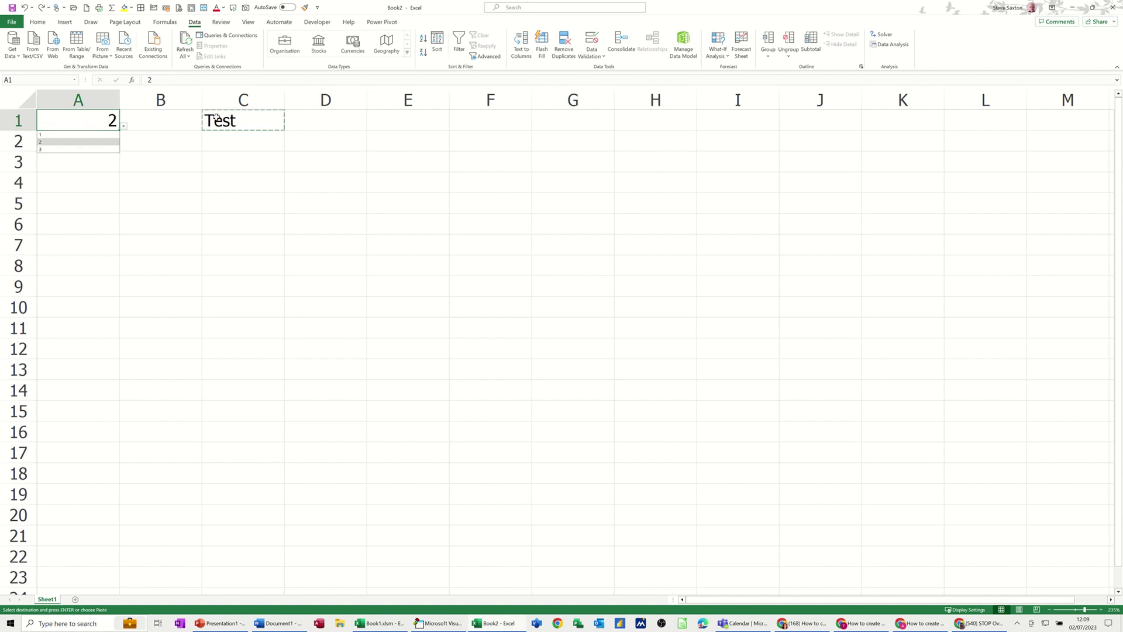
- Clear the pending copy and give A1 a yellow fill
left_click(235, 120)
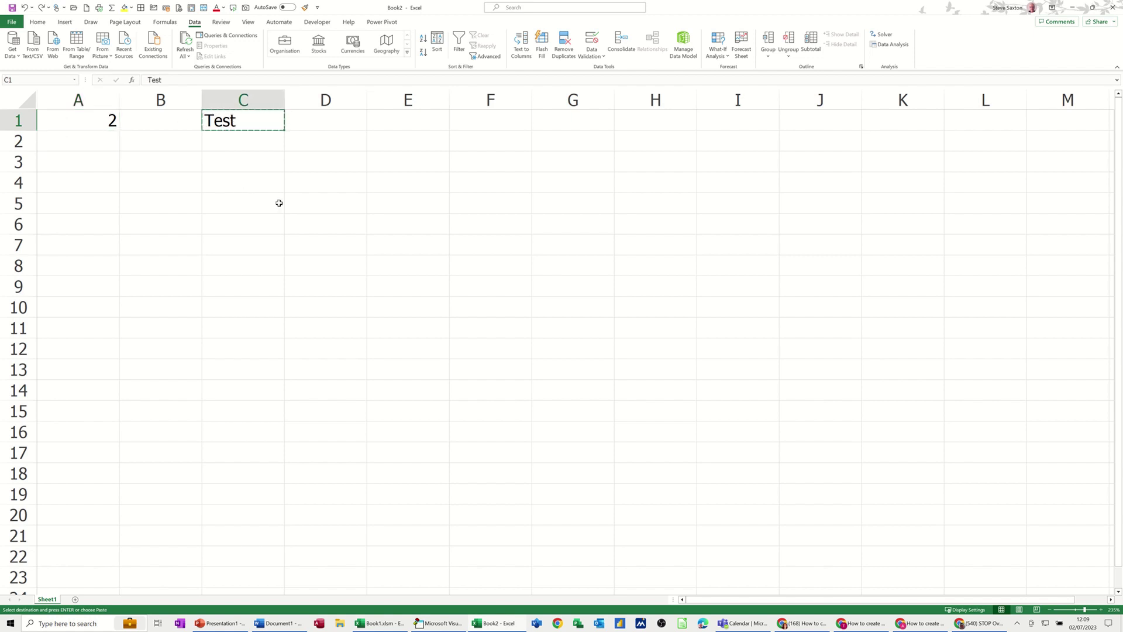
key("Escape")
left_click(85, 117)
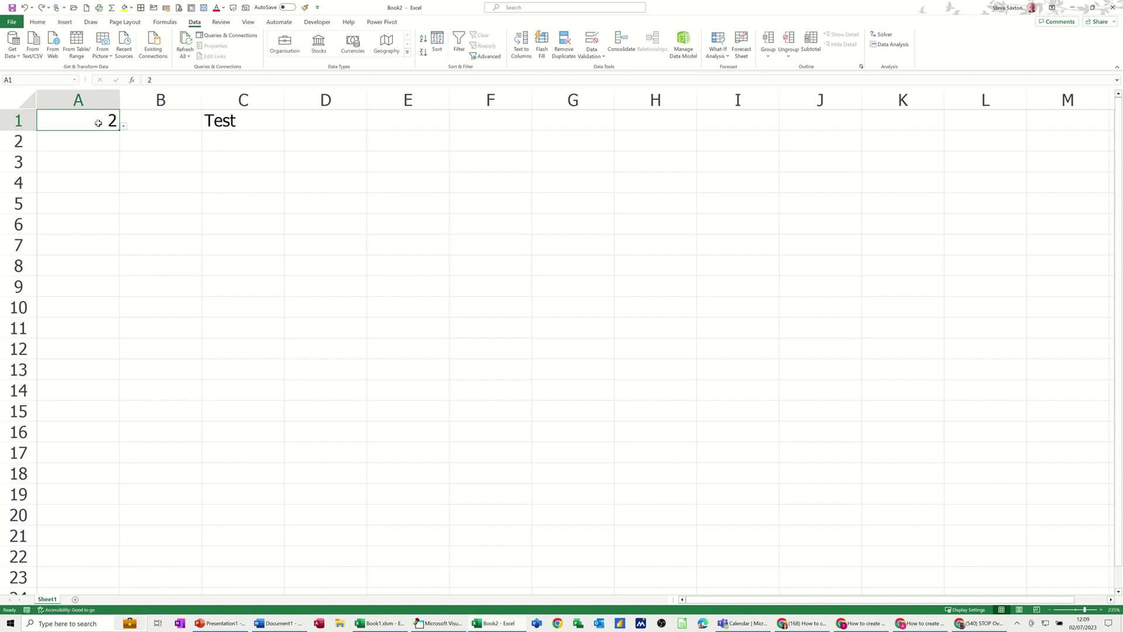
left_click(124, 8)
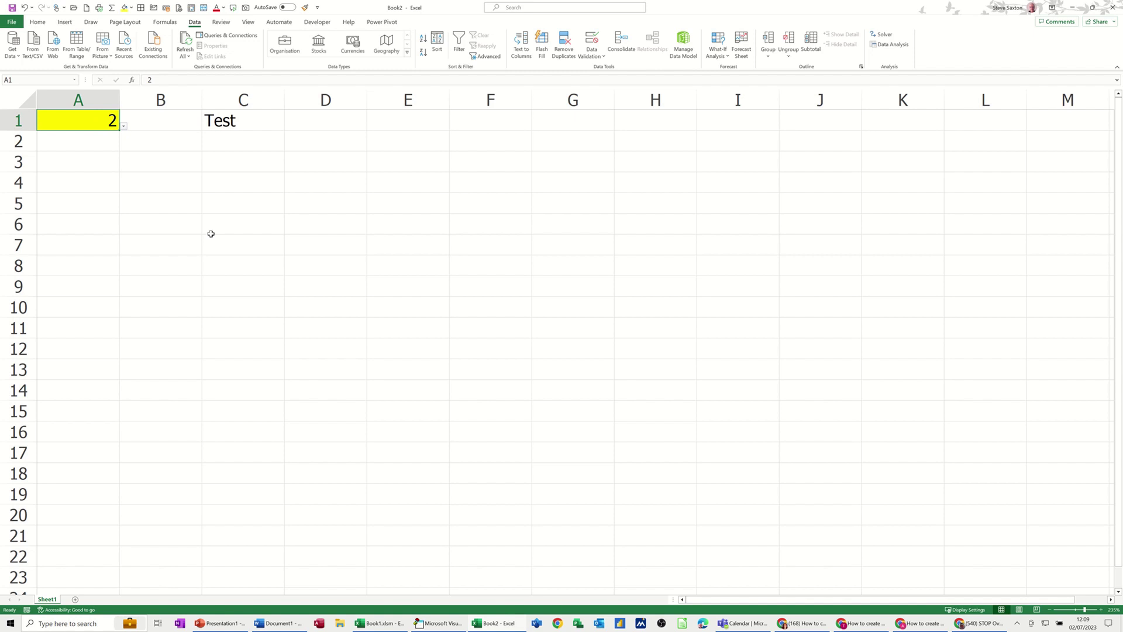
- Copy C1 again from the Home tab, then cancel the copy
left_click(38, 24)
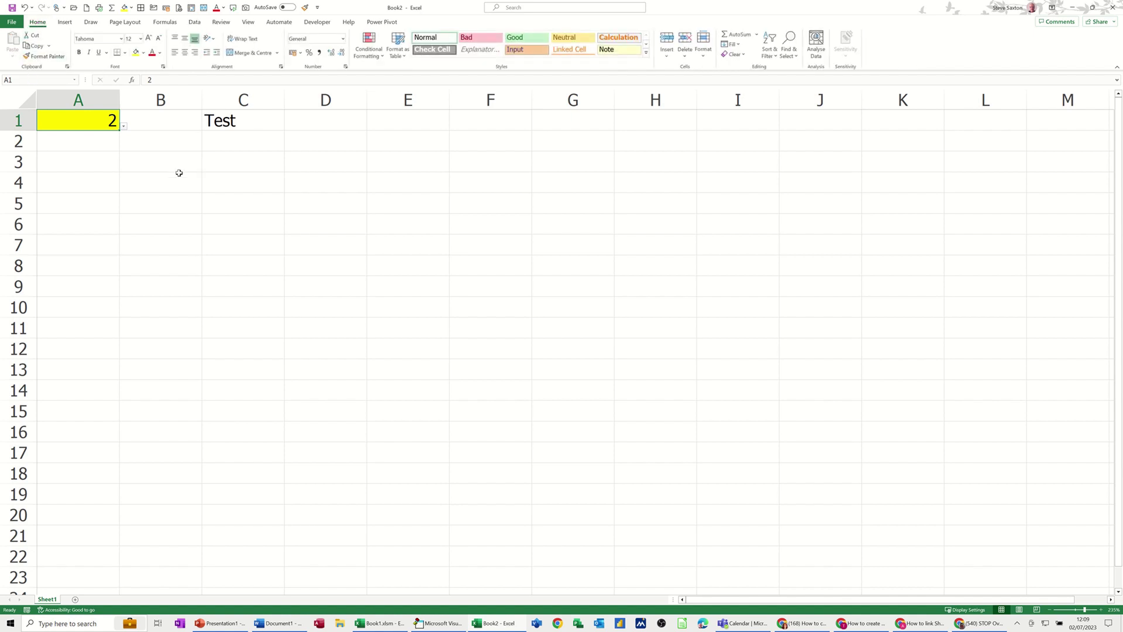
left_click(233, 126)
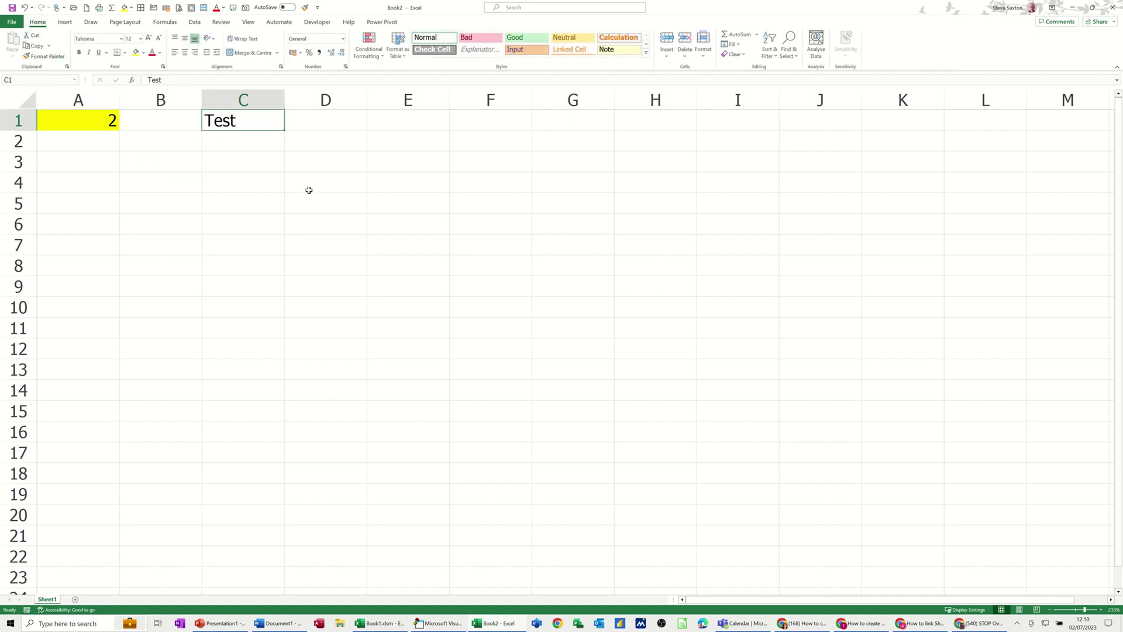
key("ctrl+c")
key("Escape")
left_click(220, 145)
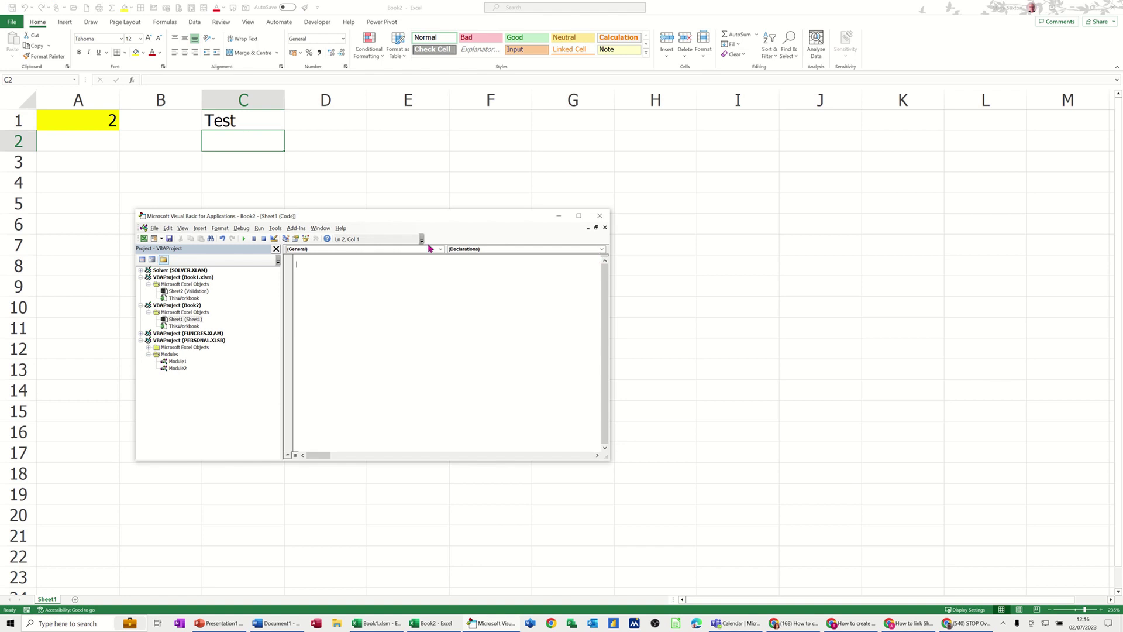
- Create a Worksheet_SelectionChange procedure in Sheet1's code window
left_click(175, 319)
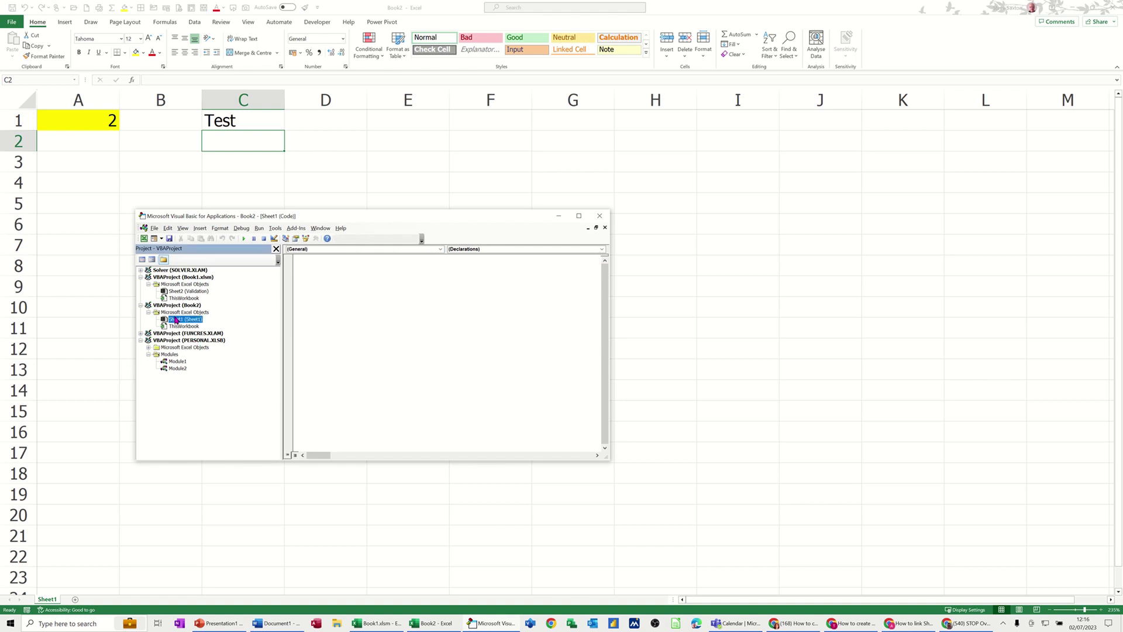
left_click(441, 249)
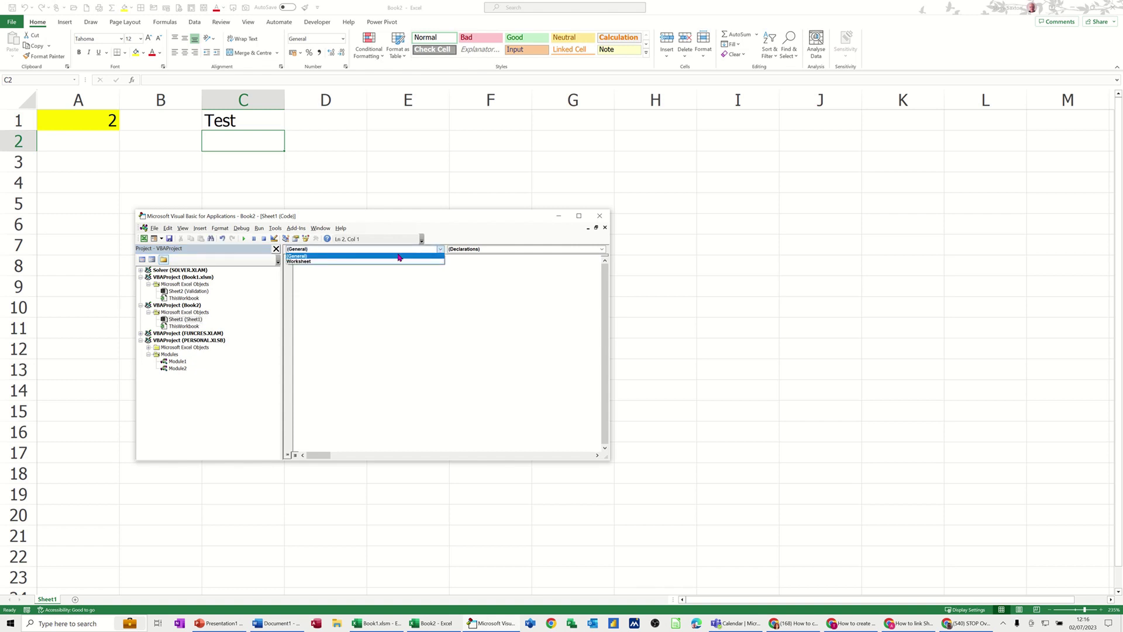
left_click(389, 261)
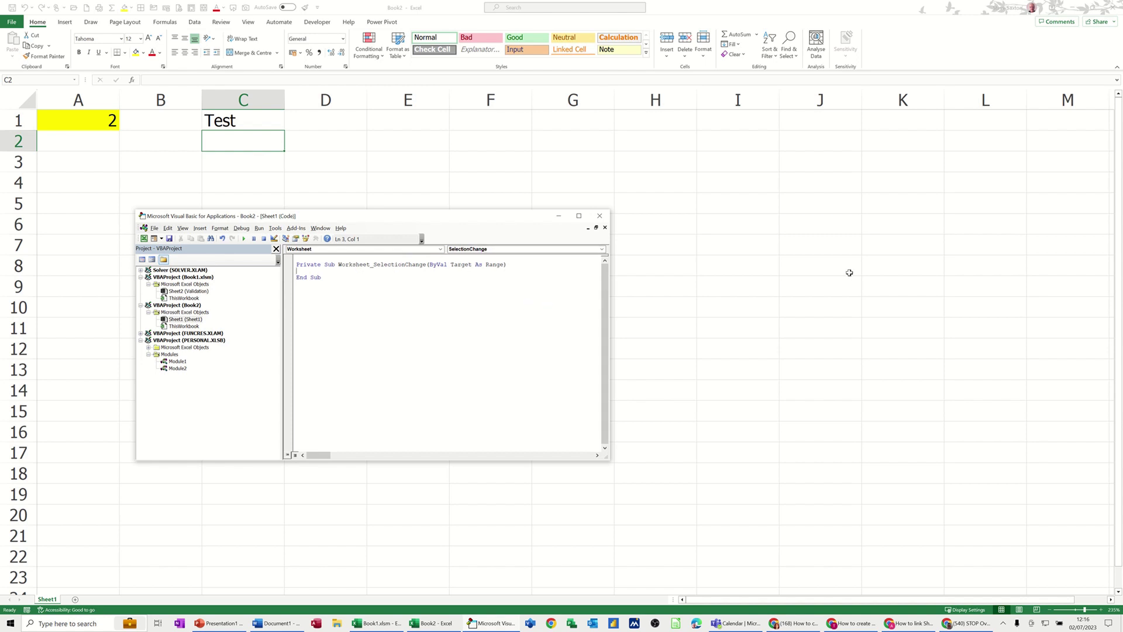
- Add the line Application.CutCopyMode = False and start saving the workbook
type("Application.")
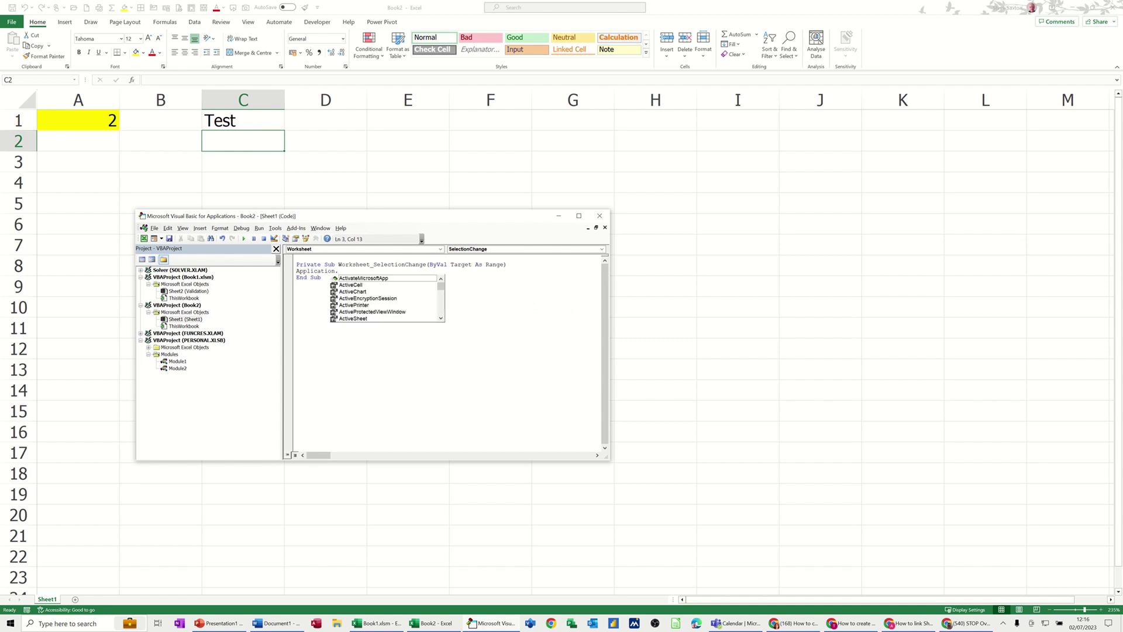
type("cut")
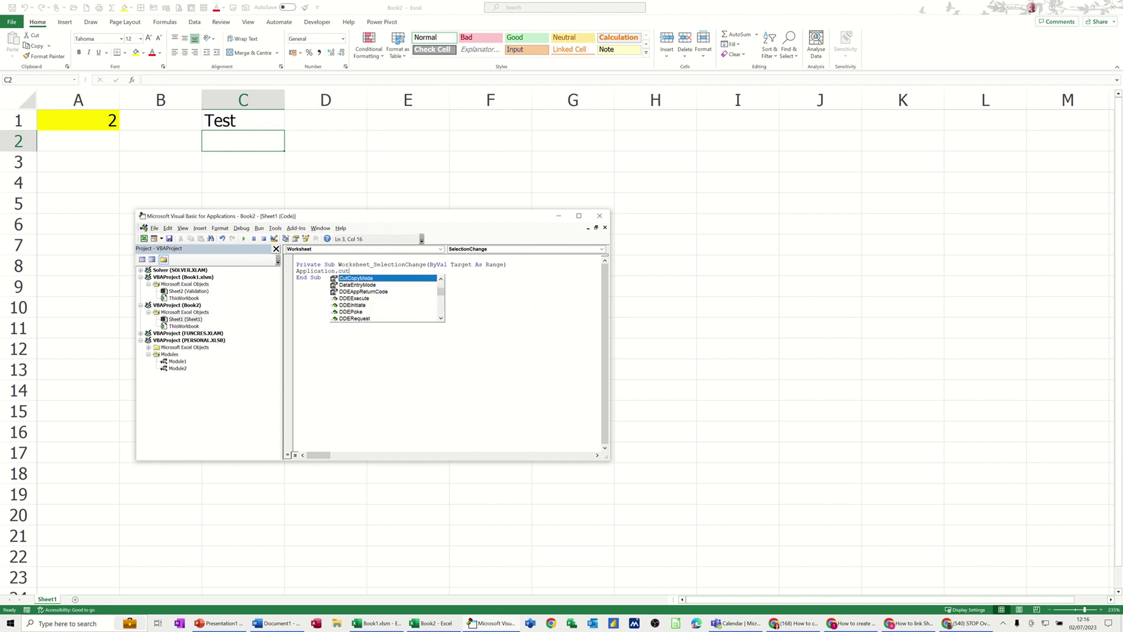
double_click(362, 281)
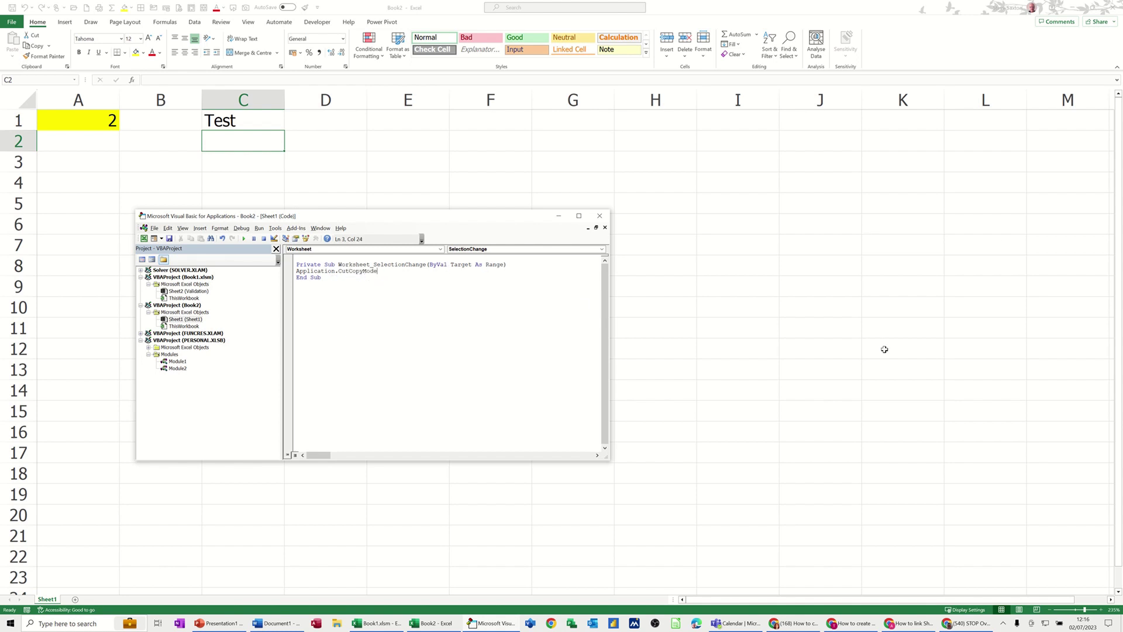
type("=false")
left_click(360, 304)
key("alt+F11")
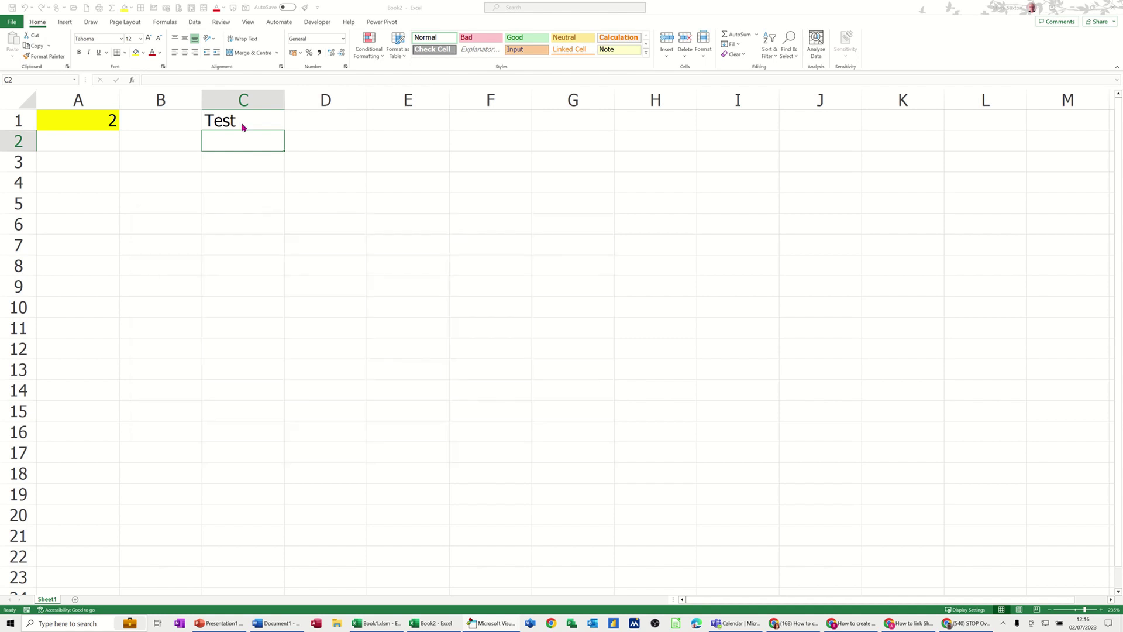
key("F12")
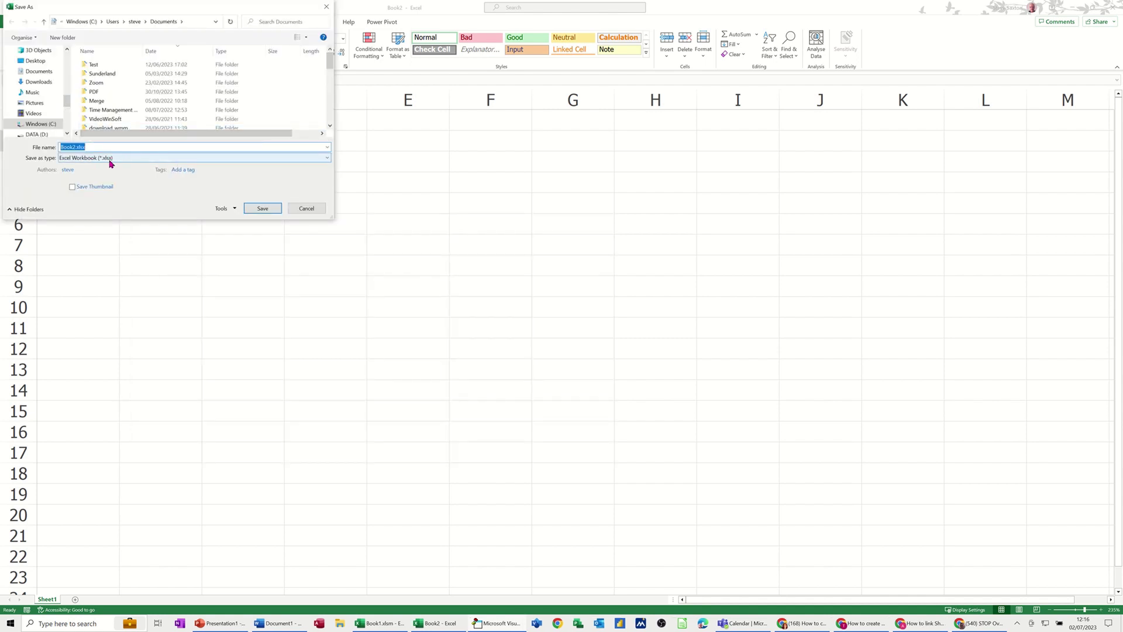
- Save the workbook as 'Steve1' in Excel Macro-enabled Workbook (*.xlsm) format
left_click(110, 159)
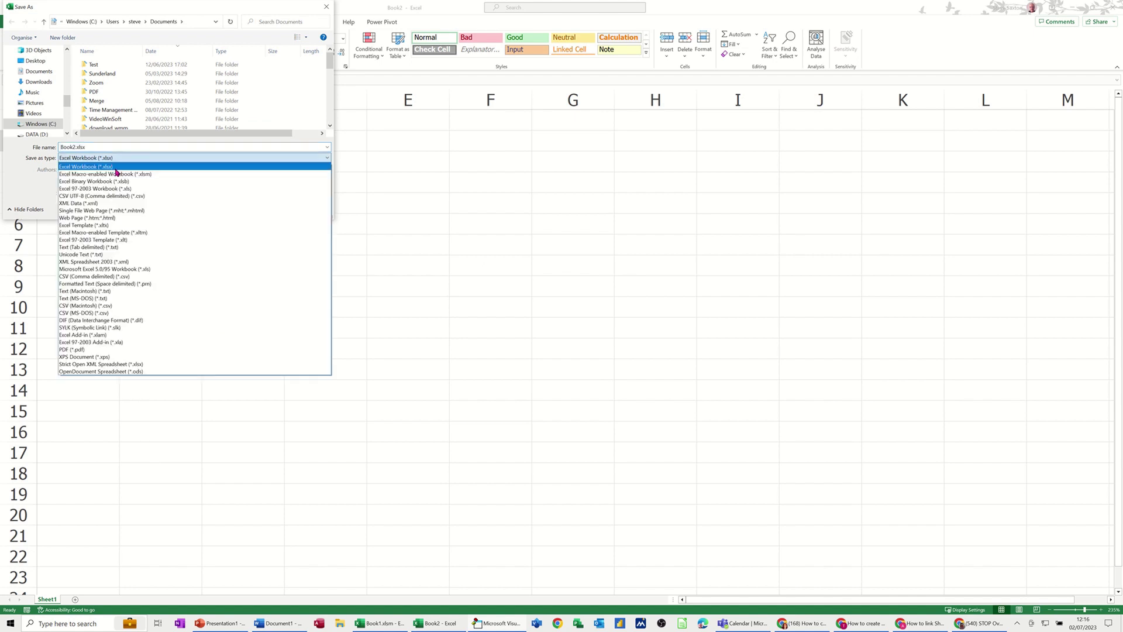
left_click(147, 175)
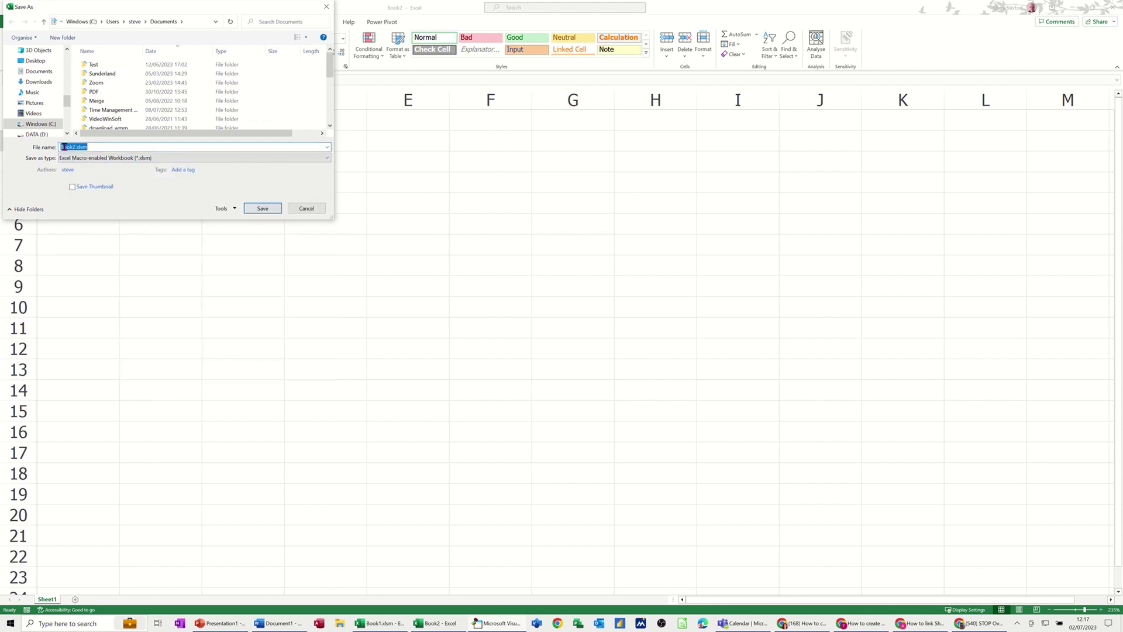
type("Steve")
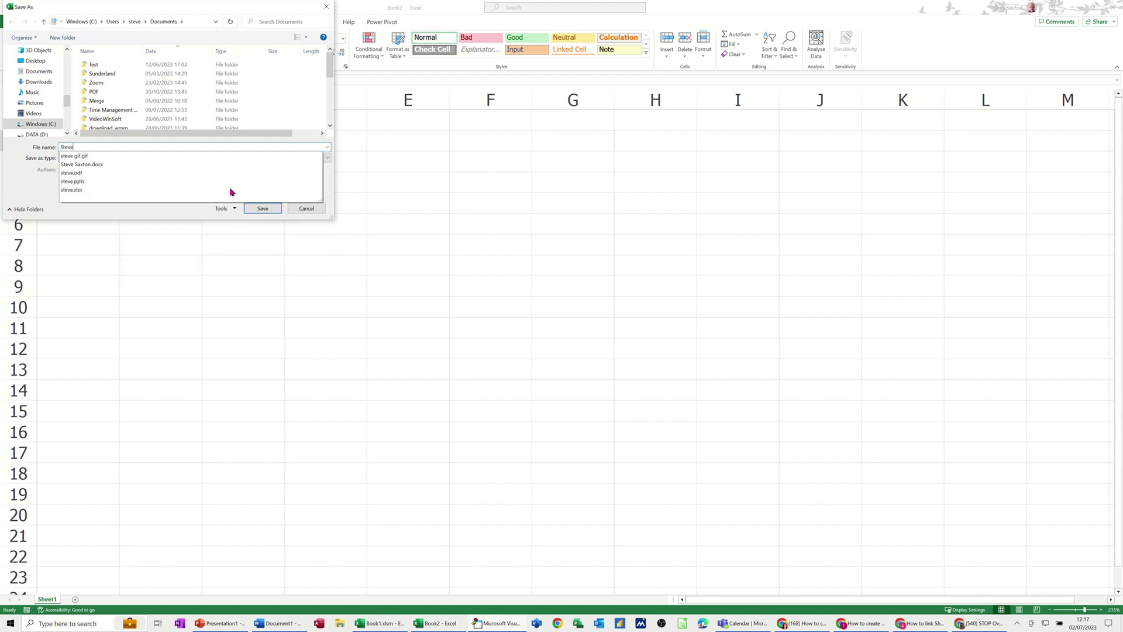
type("1")
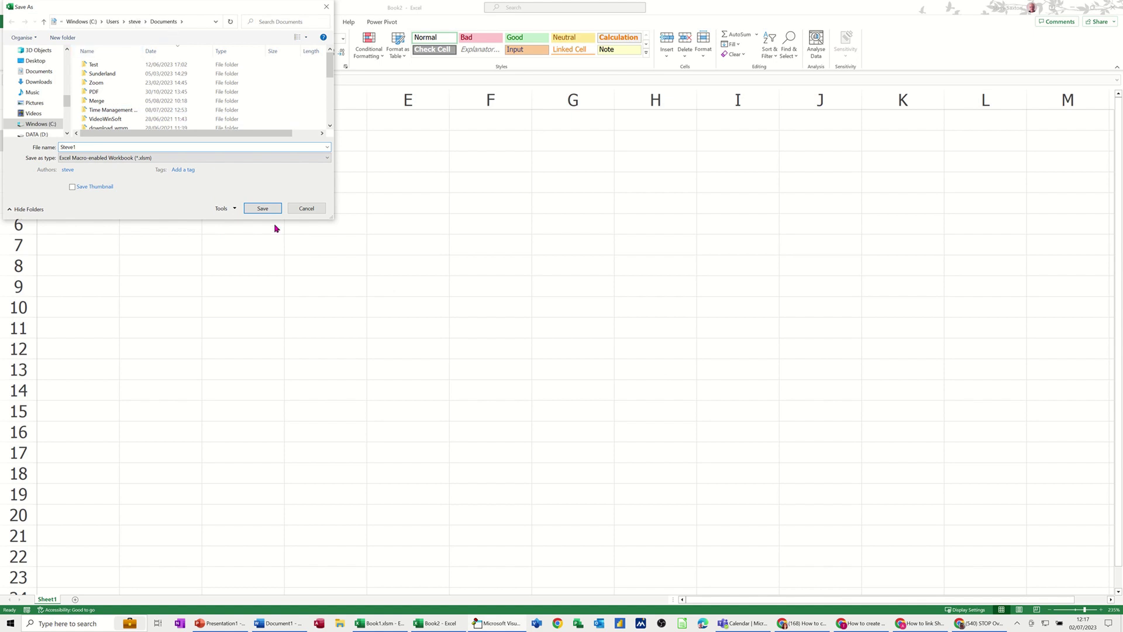
left_click(263, 208)
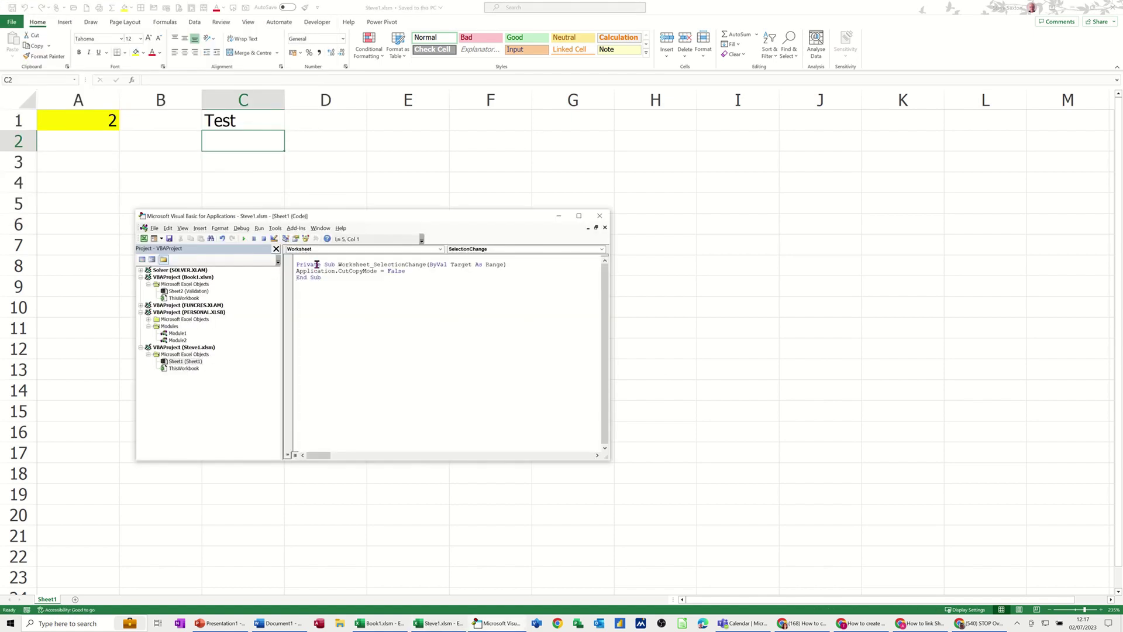
- Copy C1's Test text and try pasting it over A1, which is now blocked
left_click(232, 120)
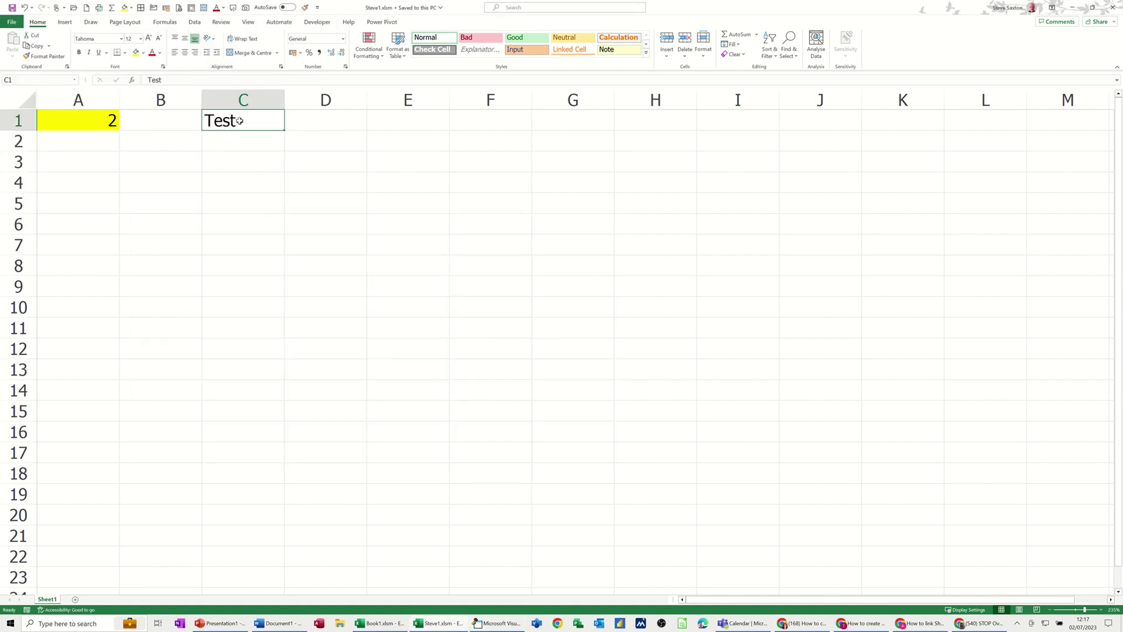
right_click(242, 124)
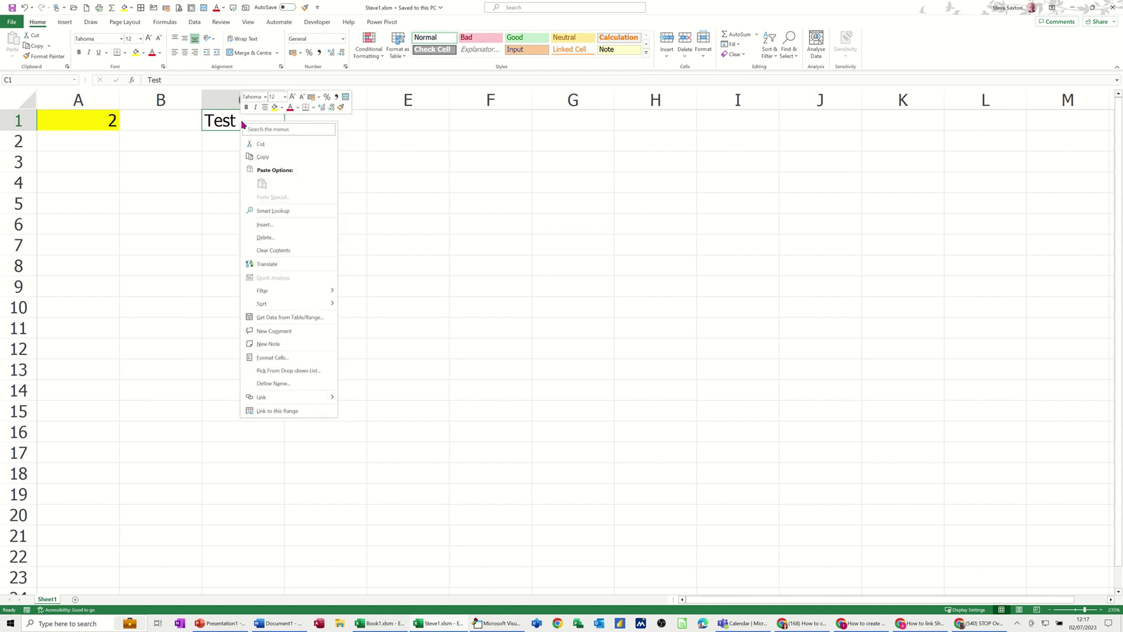
left_click(261, 158)
left_click(85, 115)
key("Return")
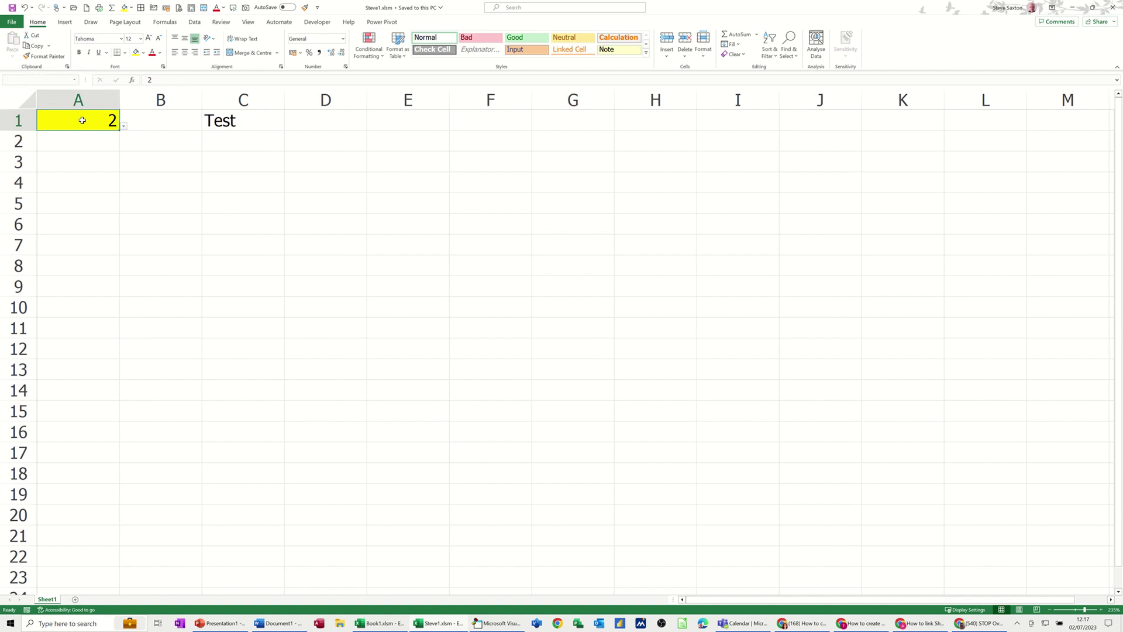
- Pick 3 from A1's drop-down list
left_click(123, 126)
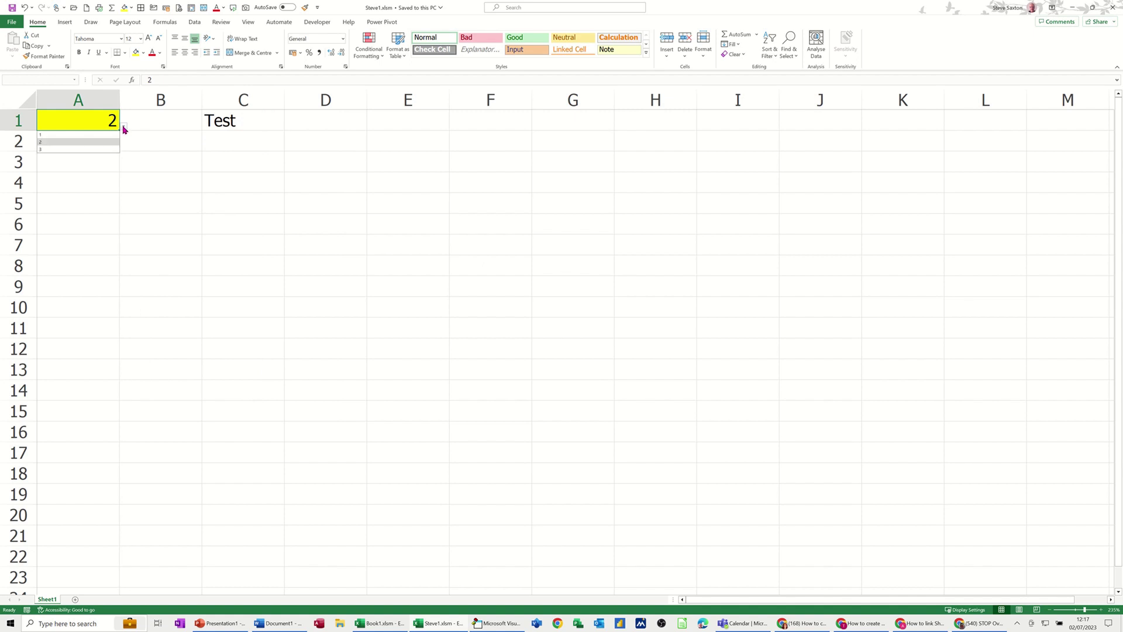
left_click(100, 151)
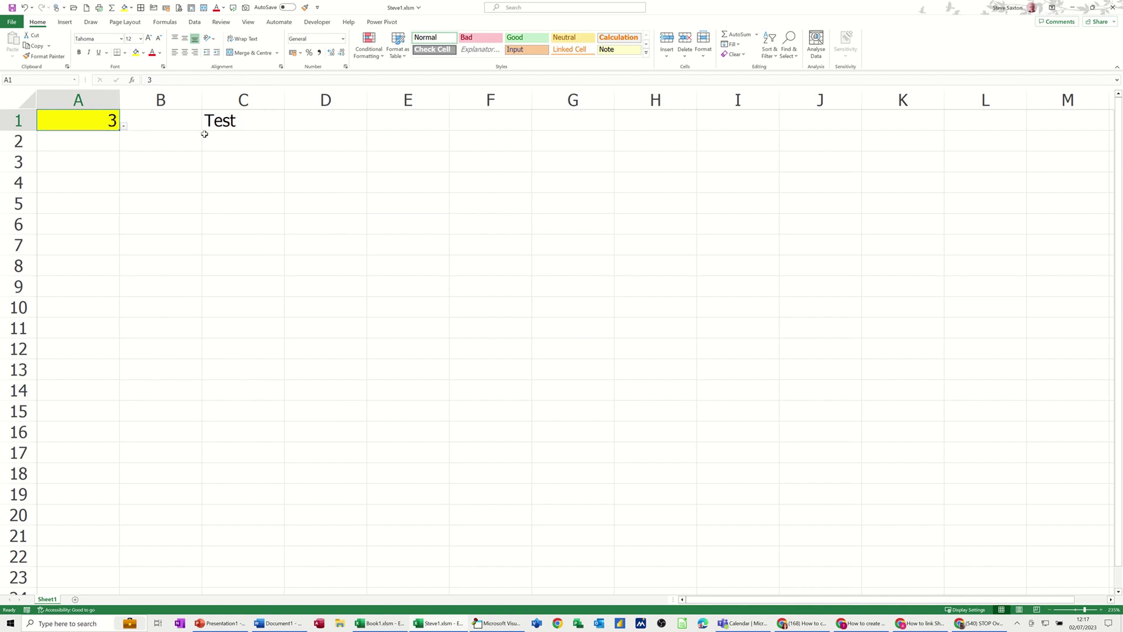
left_click(236, 124)
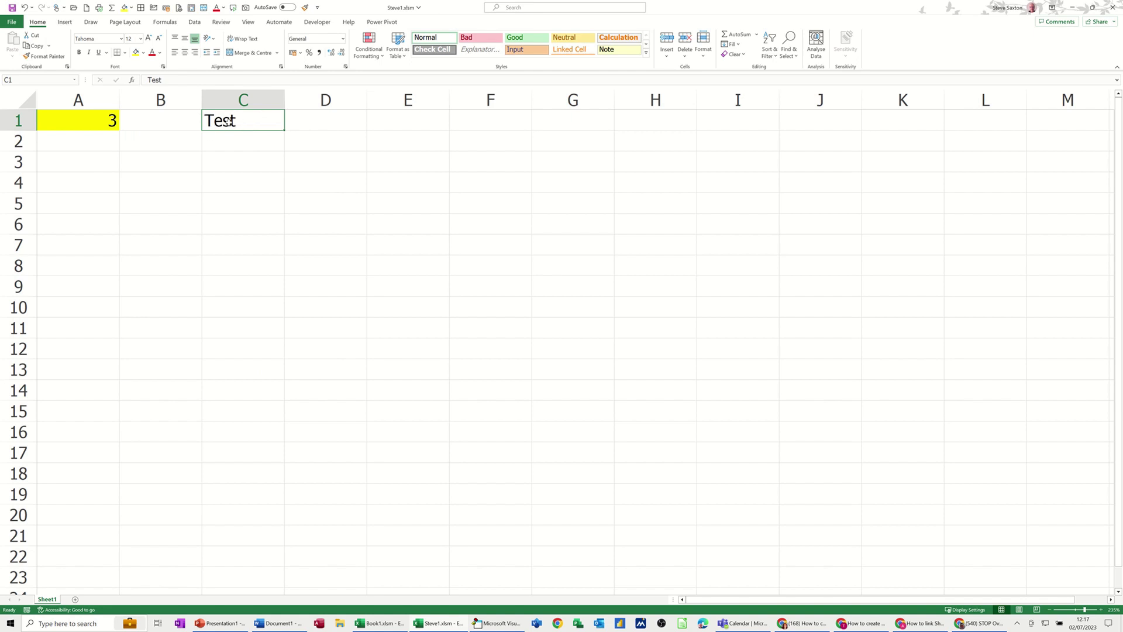
- Select all of the macro code in the VBA editor, then close the editor
left_click(494, 625)
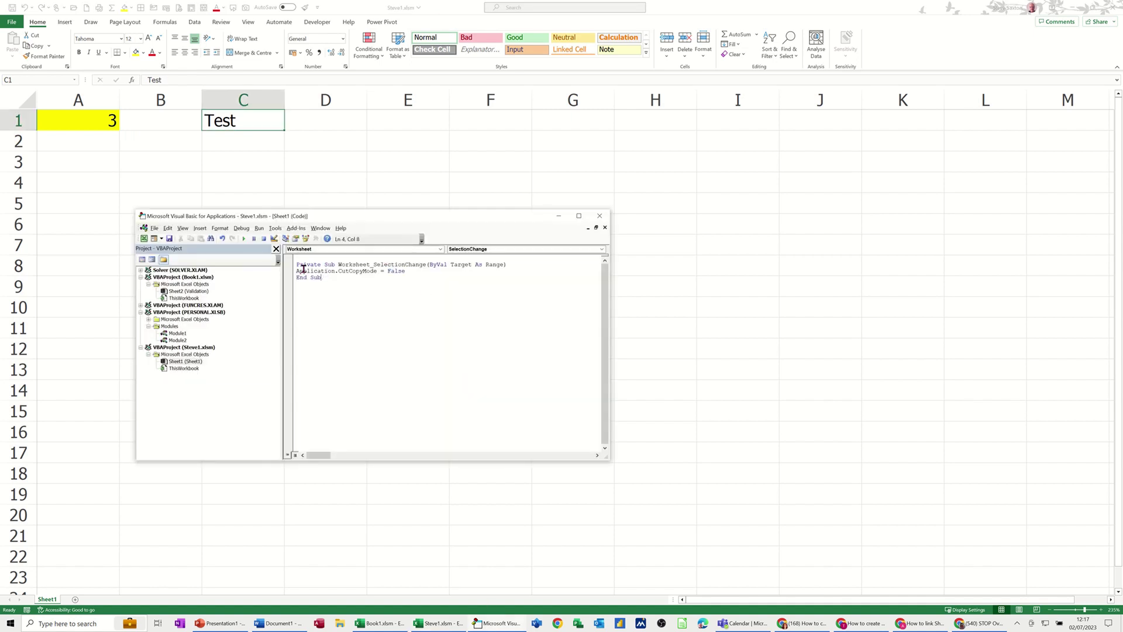
key("ctrl+a")
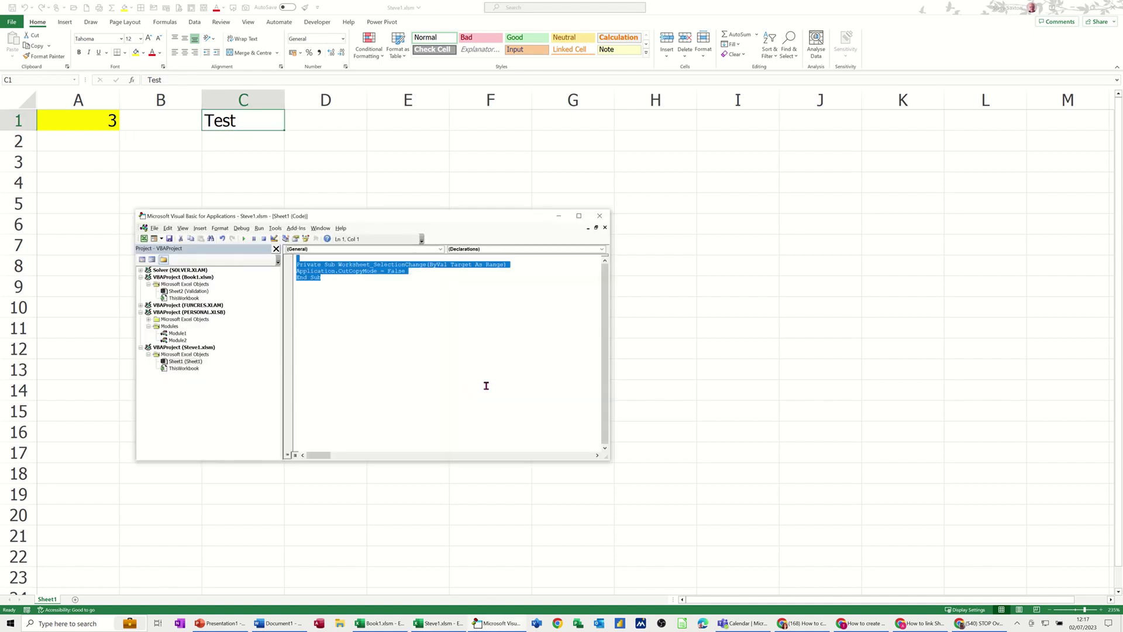
left_click(600, 217)
left_click(340, 139)
- Paste the macro code at D2 and inspect its lines in D3:D5 alongside A1's 3
right_click(339, 139)
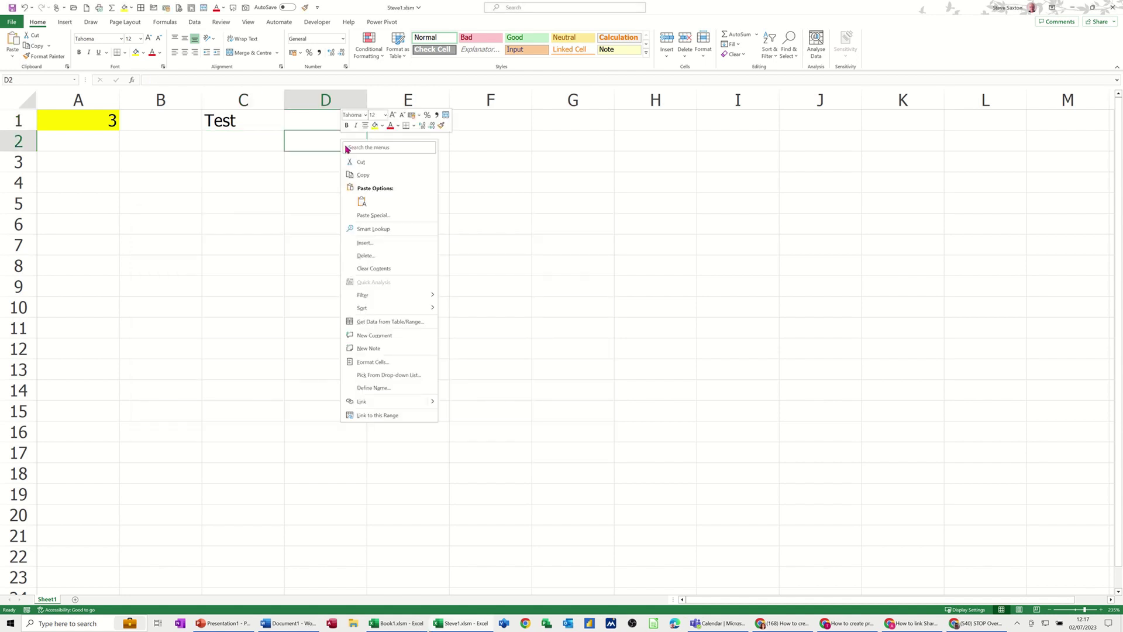
left_click(362, 202)
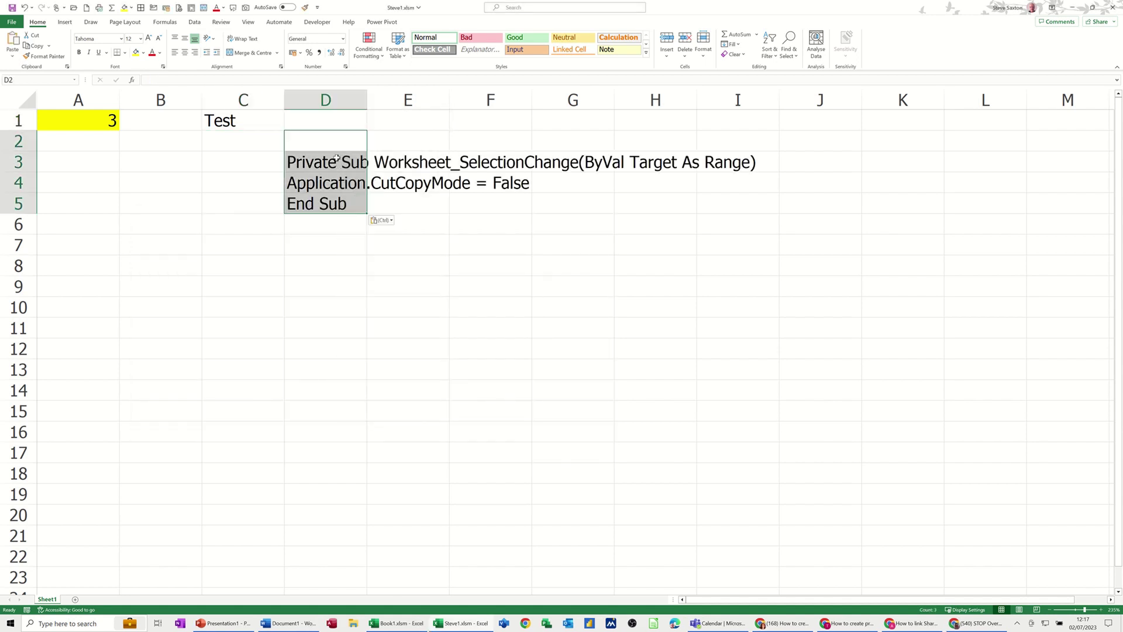
left_click(430, 216)
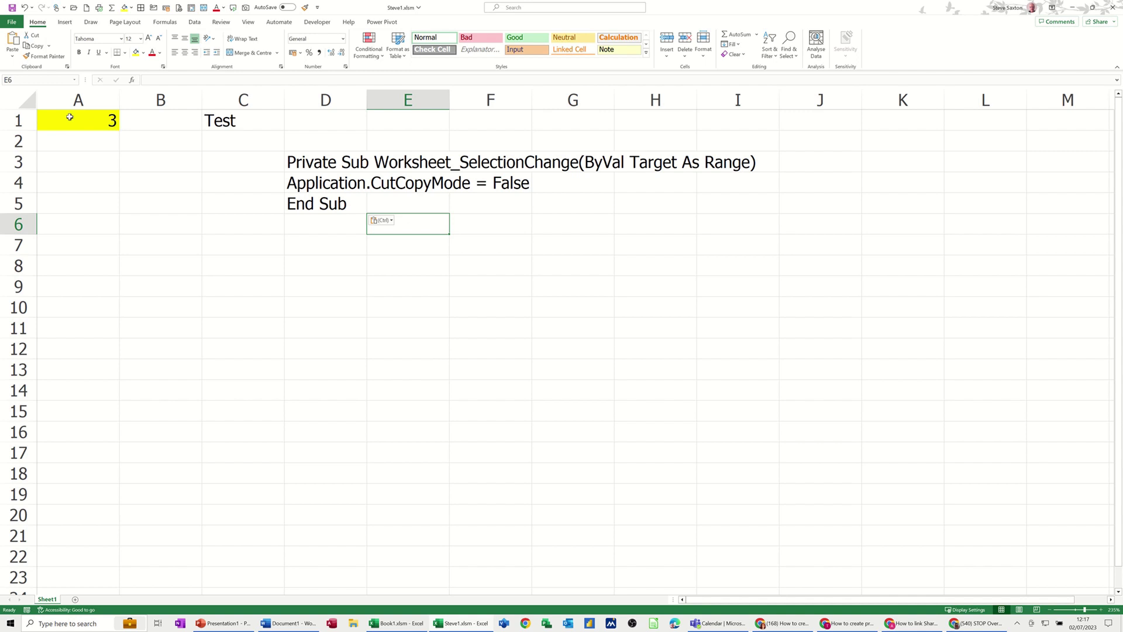
left_click(299, 161)
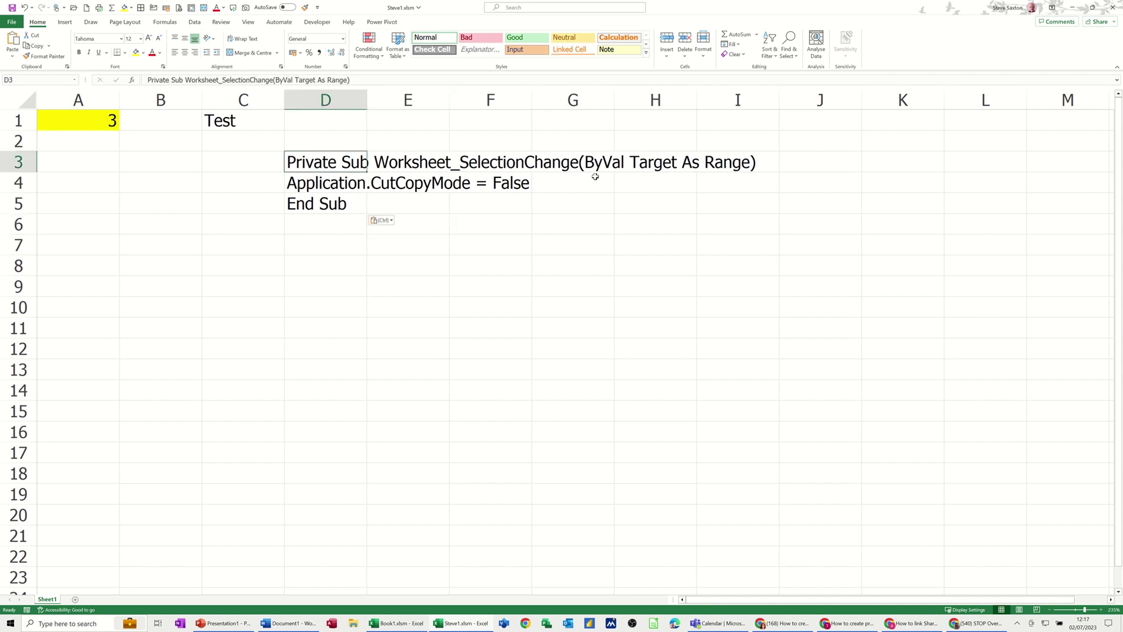
left_click_drag(311, 184, 498, 185)
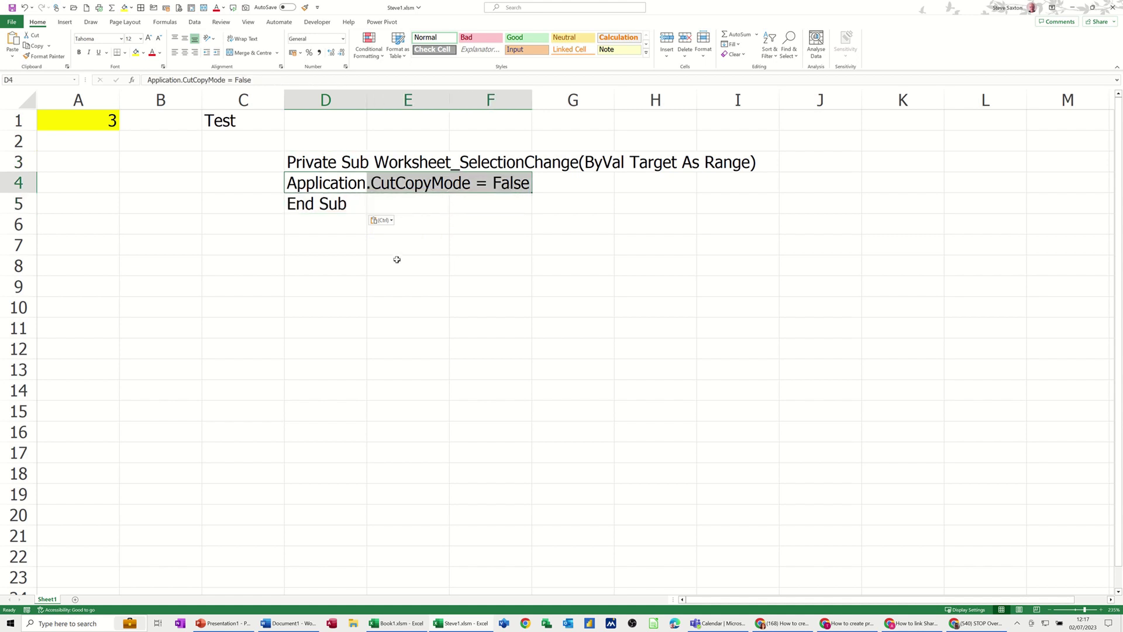
left_click(95, 120)
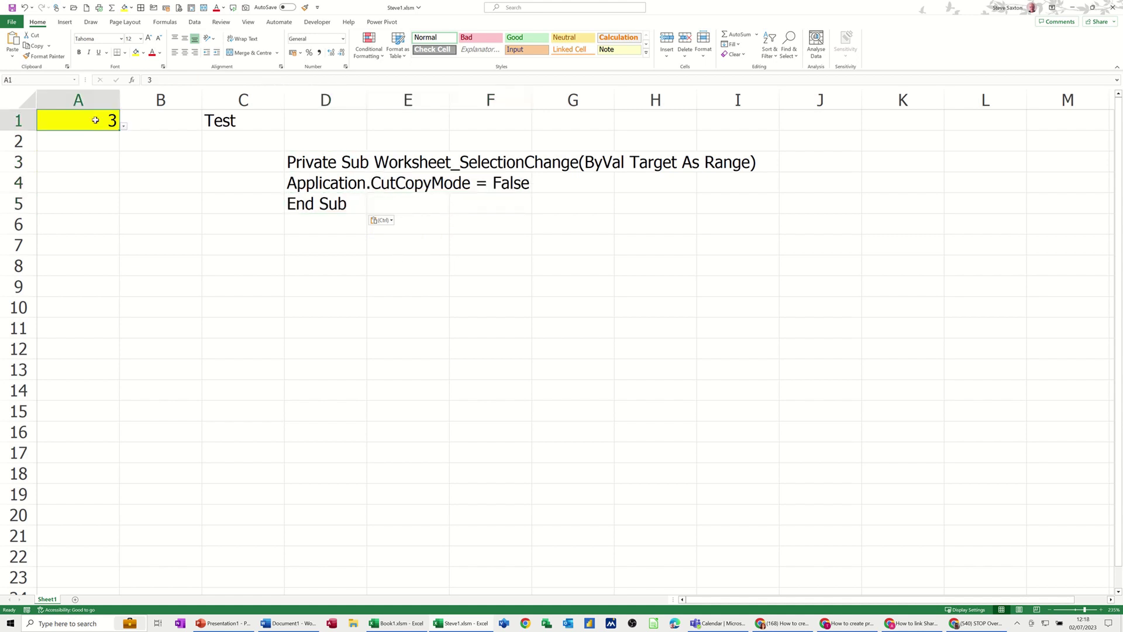